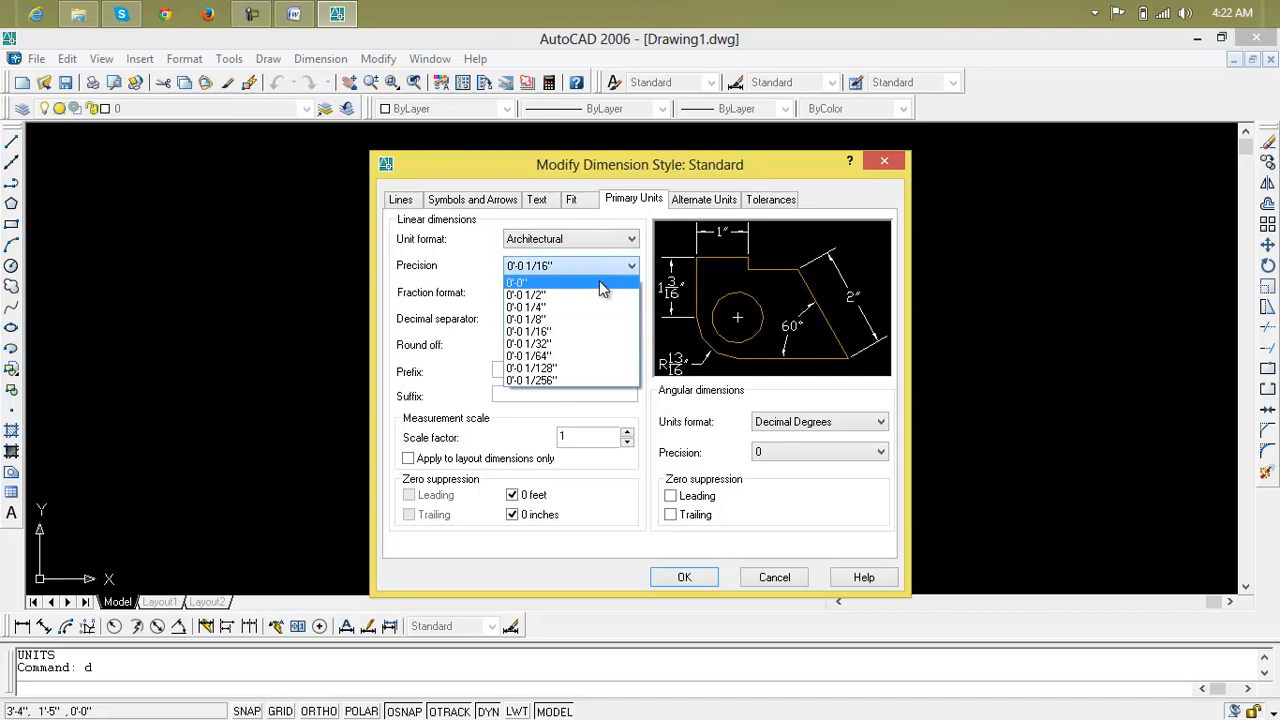
- Apply the 0'-0" linear precision to the Standard dimension style and close the style manager
click(701, 582)
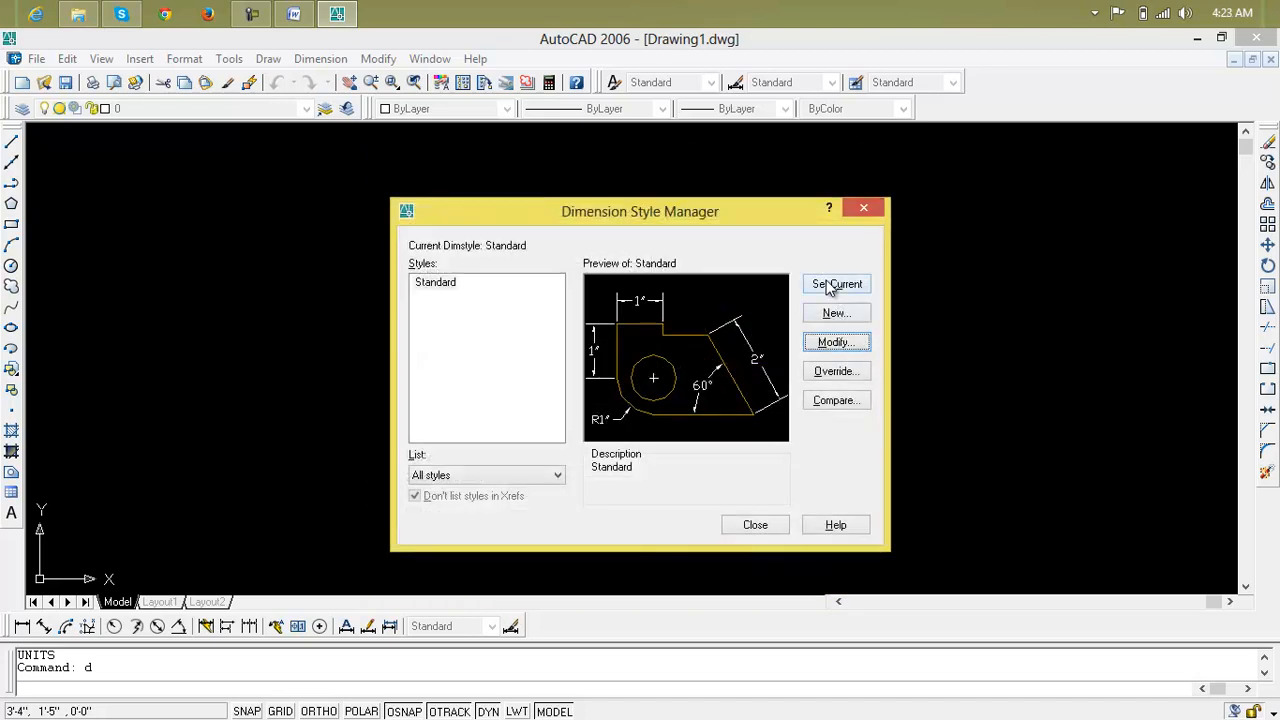
click(772, 525)
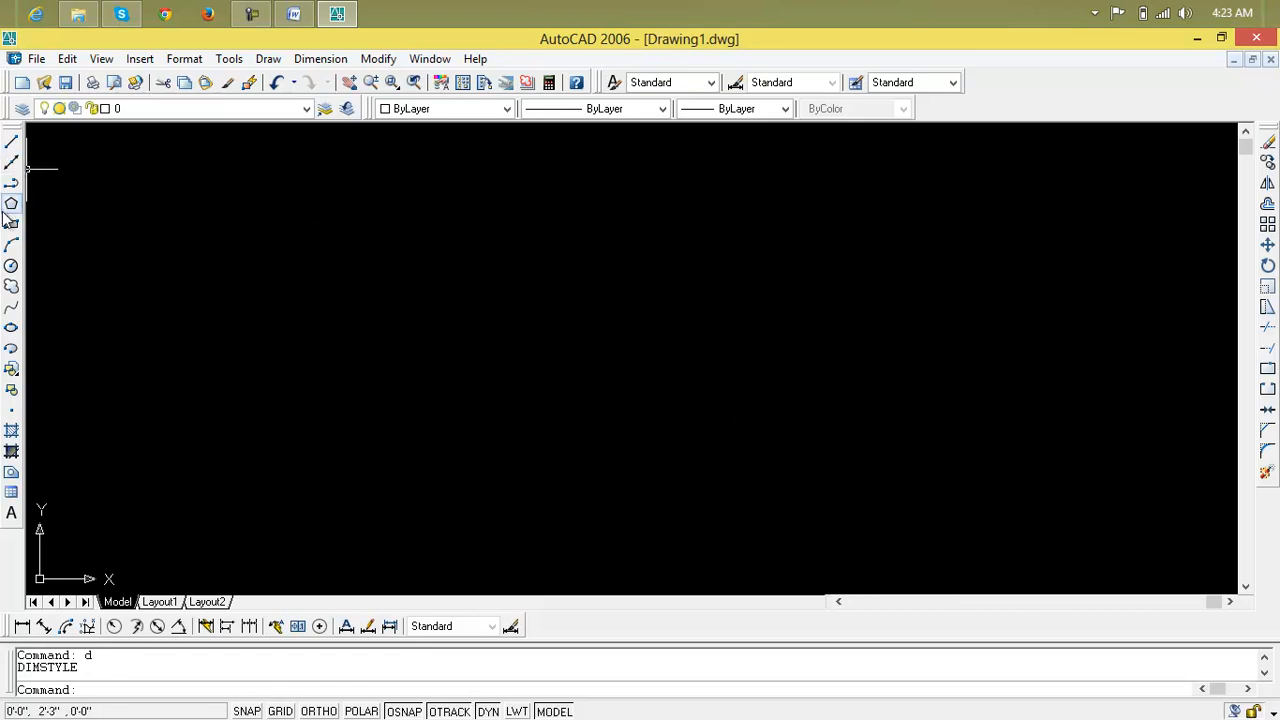
- Draw a 10' horizontal line with Ortho turned on
click(12, 143)
click(283, 393)
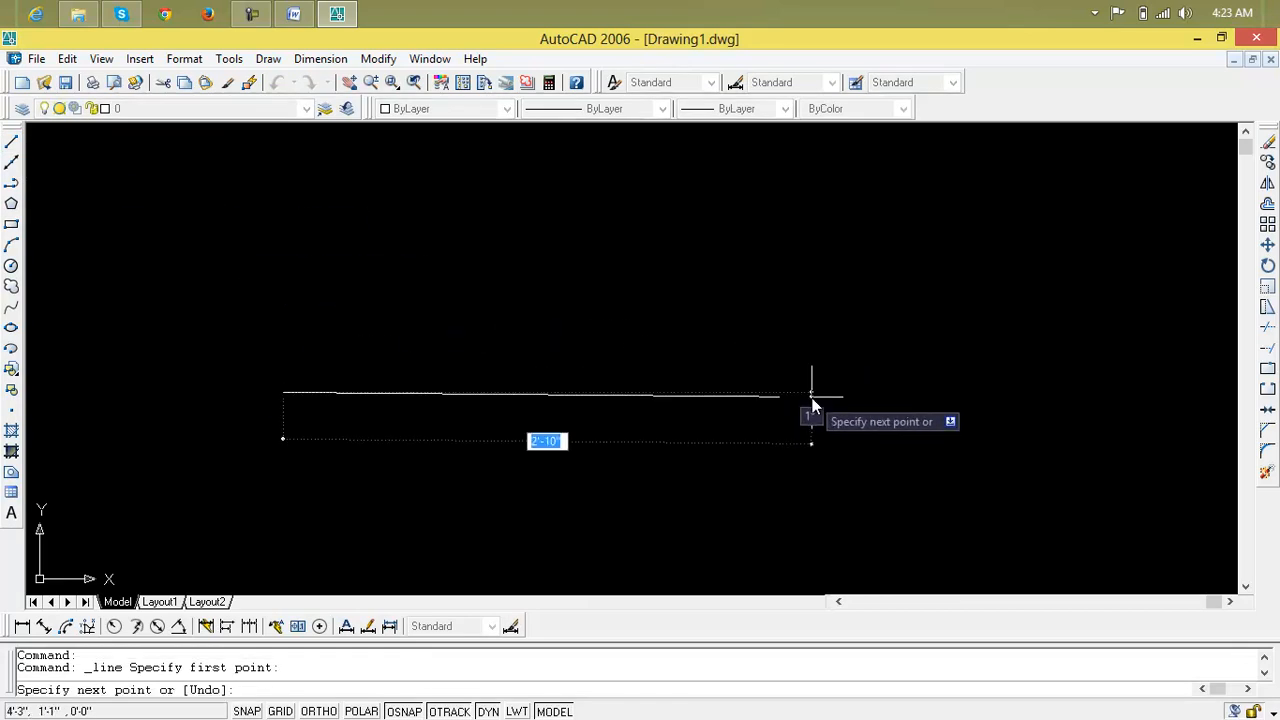
key(F8)
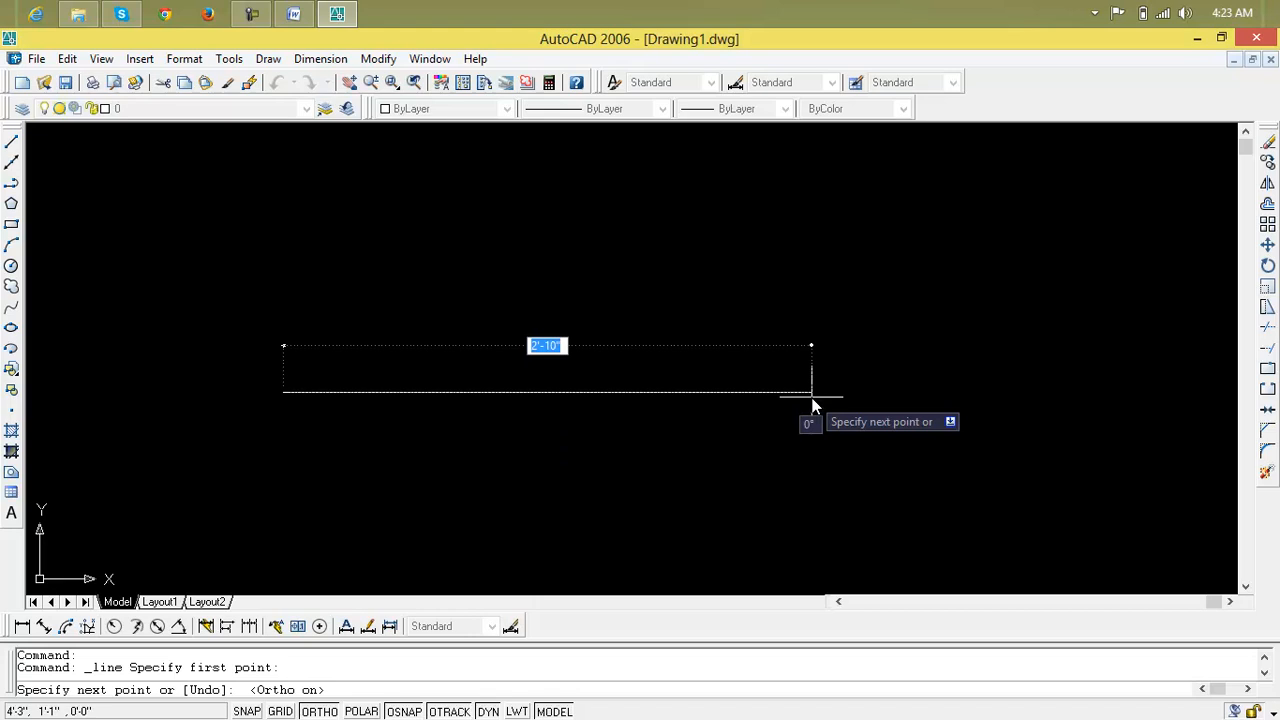
text(10')
key(Return)
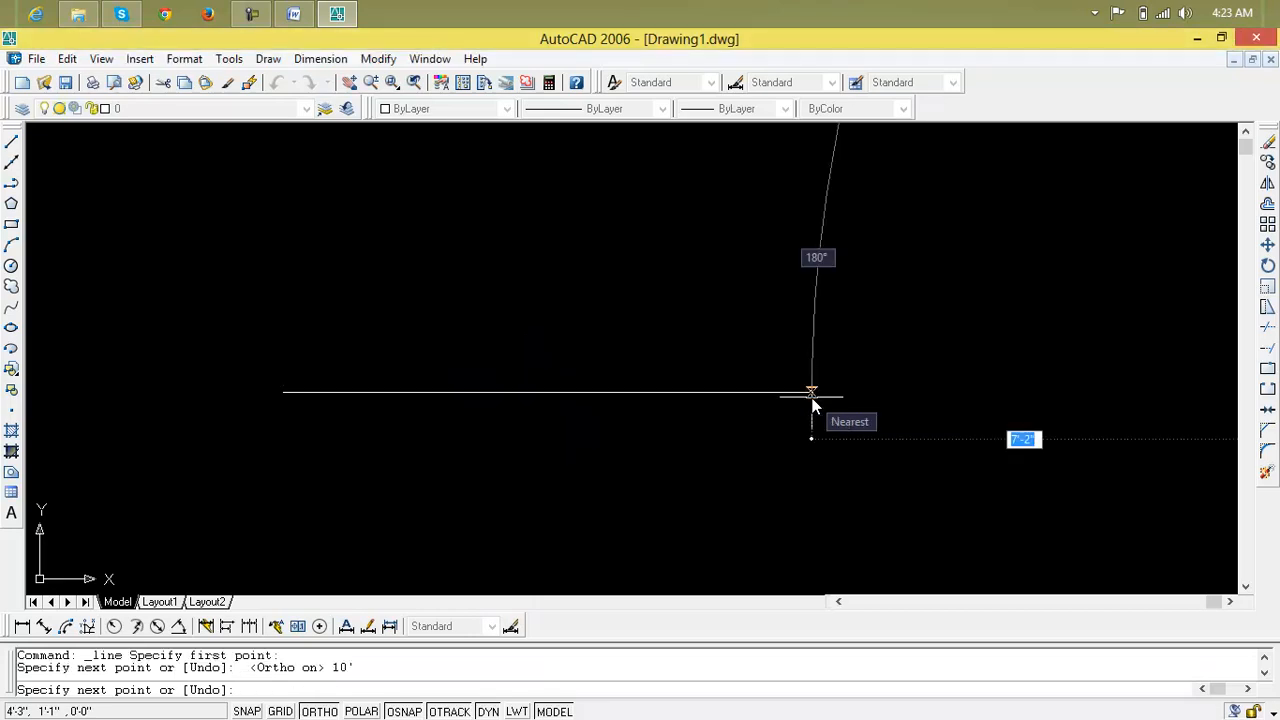
key(Escape)
key(Escape)
key(Escape)
- Draw a 10' vertical line upward from the left endpoint of the horizontal line
text(l)
key(Return)
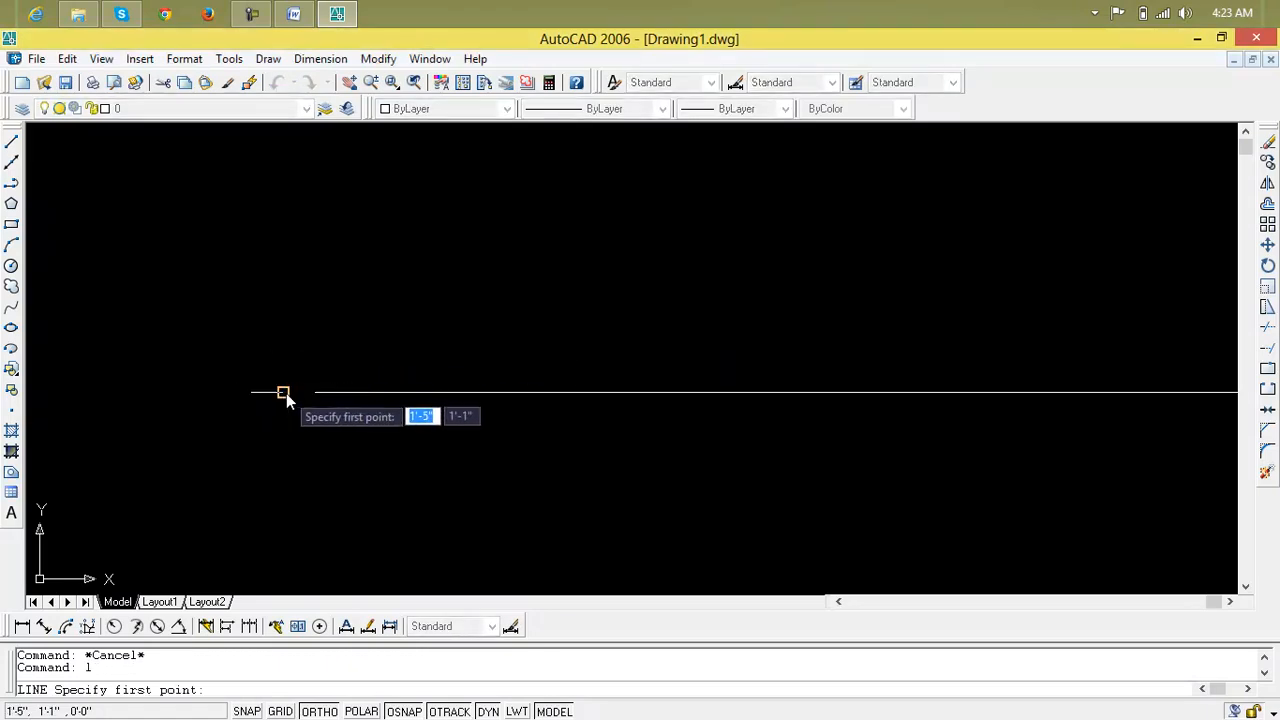
click(283, 392)
text(10)
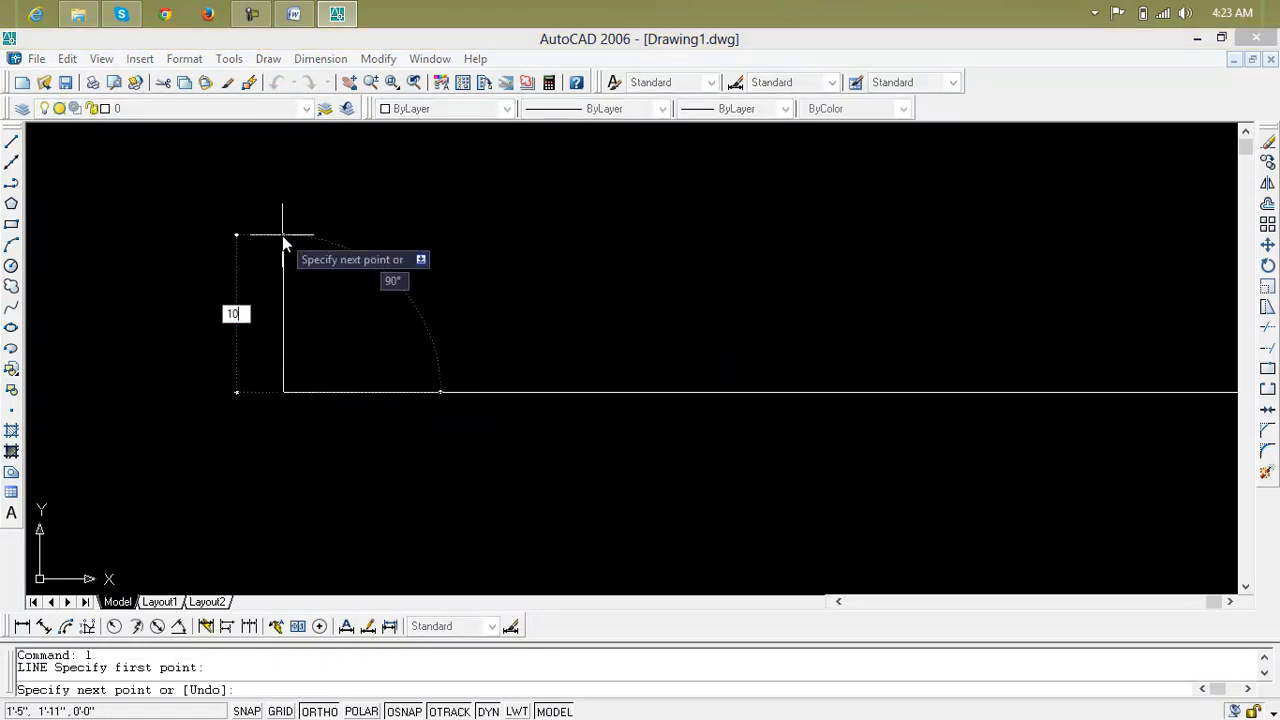
key(Return)
key(Escape)
key(Escape)
- Turn off the display of the UCS icon at the UCS origin point
text(z)
key(Return)
text(a)
key(Return)
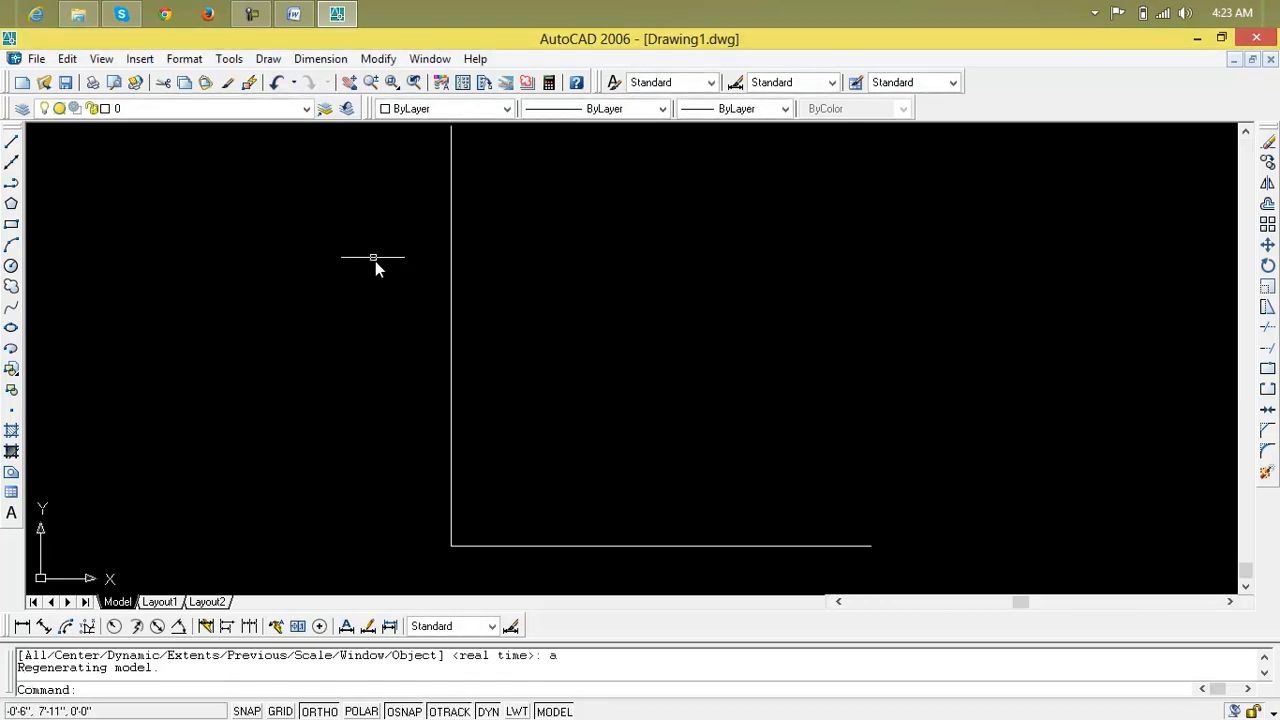
scroll(500, 314, down, 6)
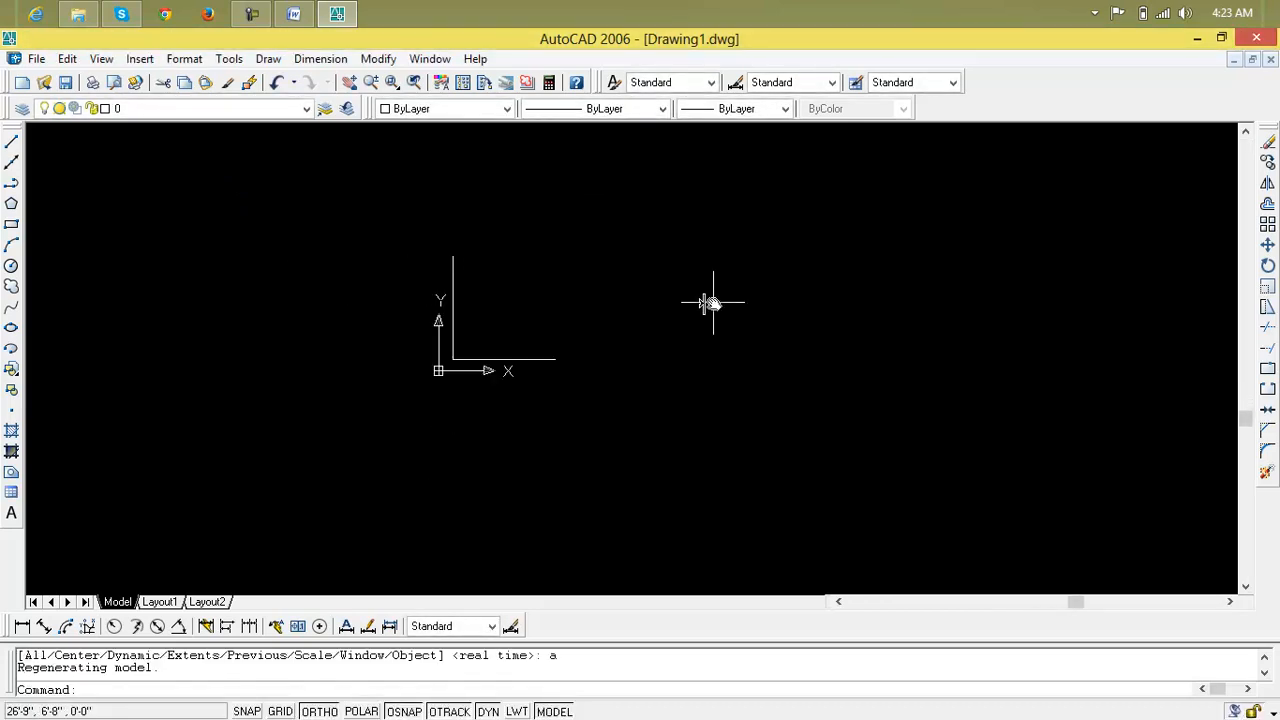
text(uc)
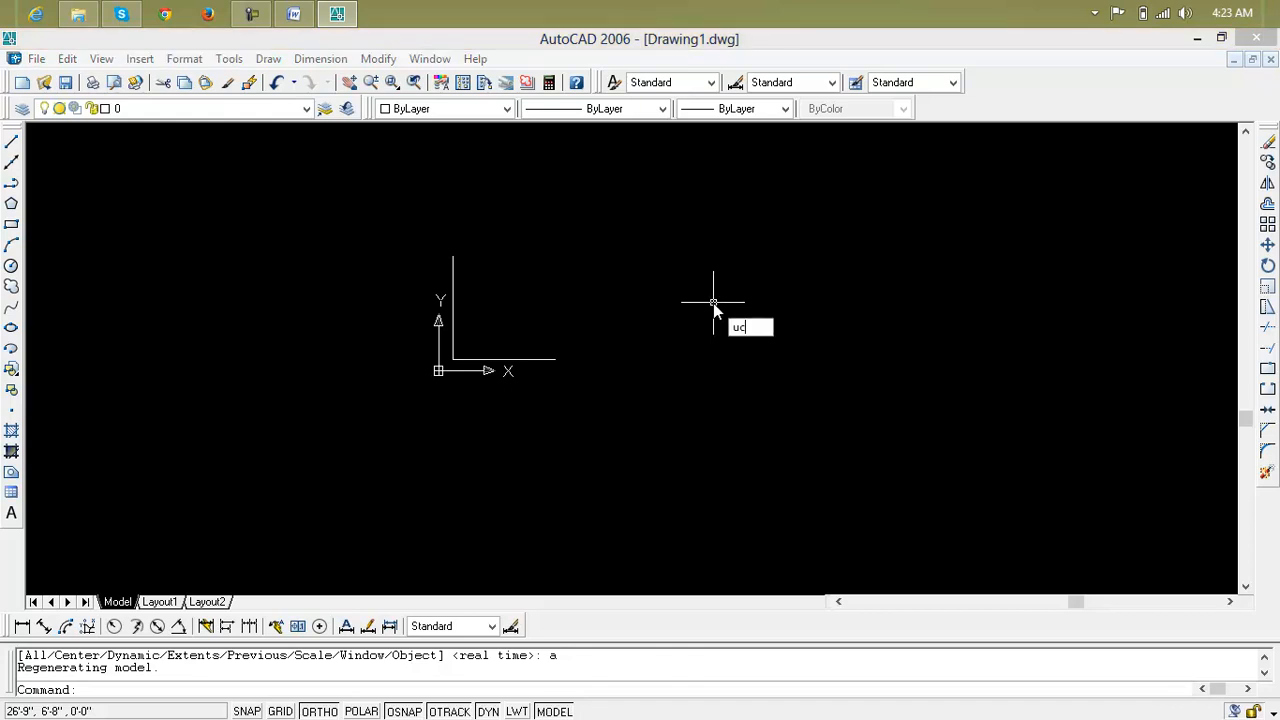
key(Return)
click(603, 336)
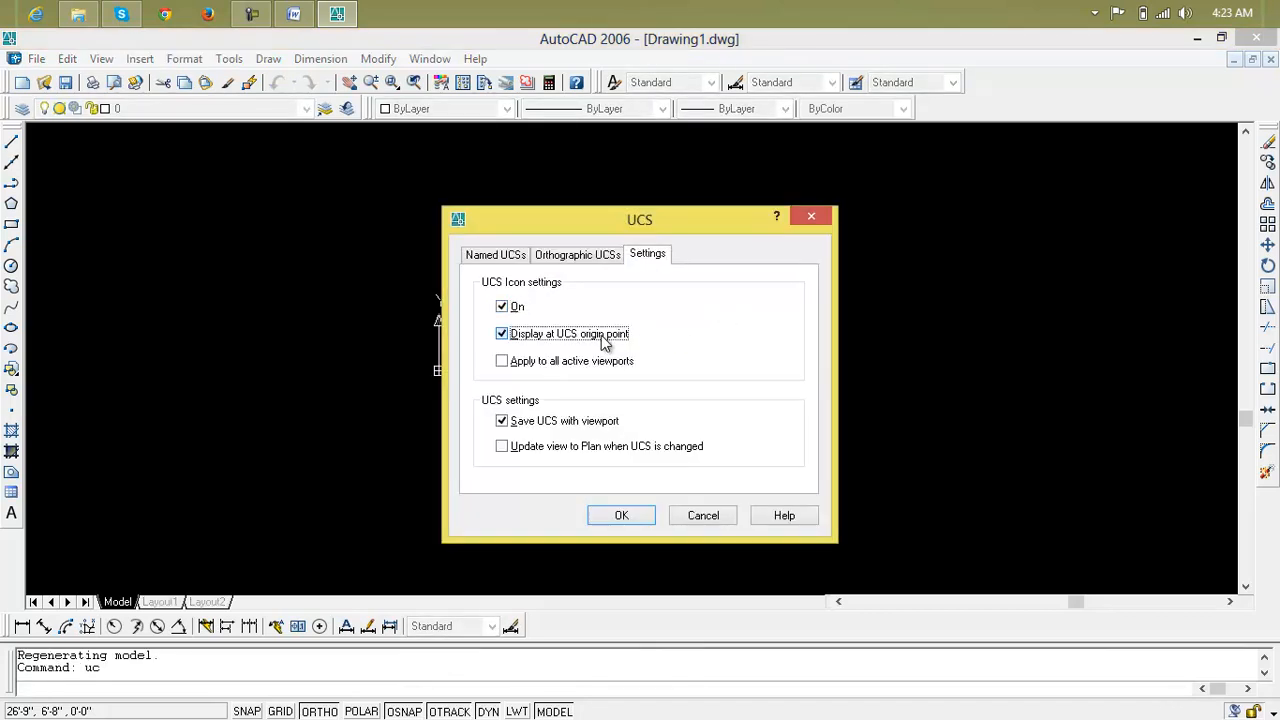
click(621, 516)
key(Escape)
key(Escape)
- Set the DIMSCALE dimension scale to 3'
scroll(521, 306, up, 2)
middle_drag(517, 309, 543, 366)
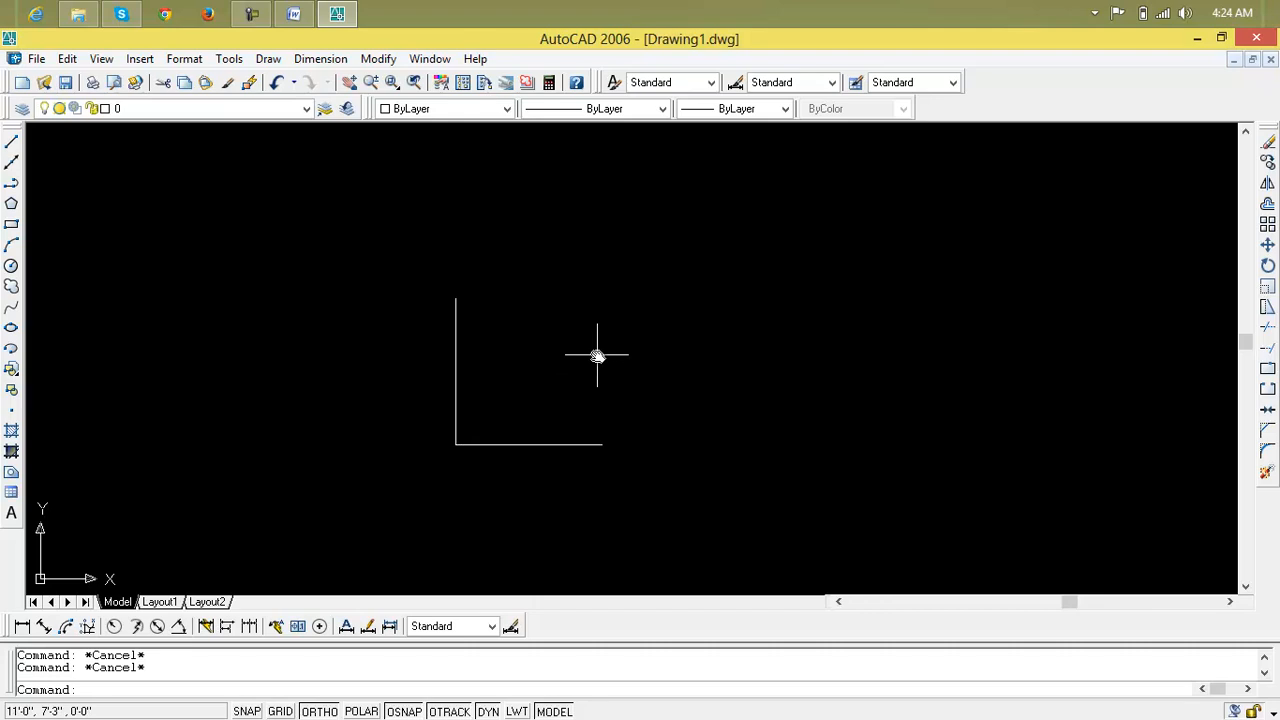
text(dimscale)
key(Return)
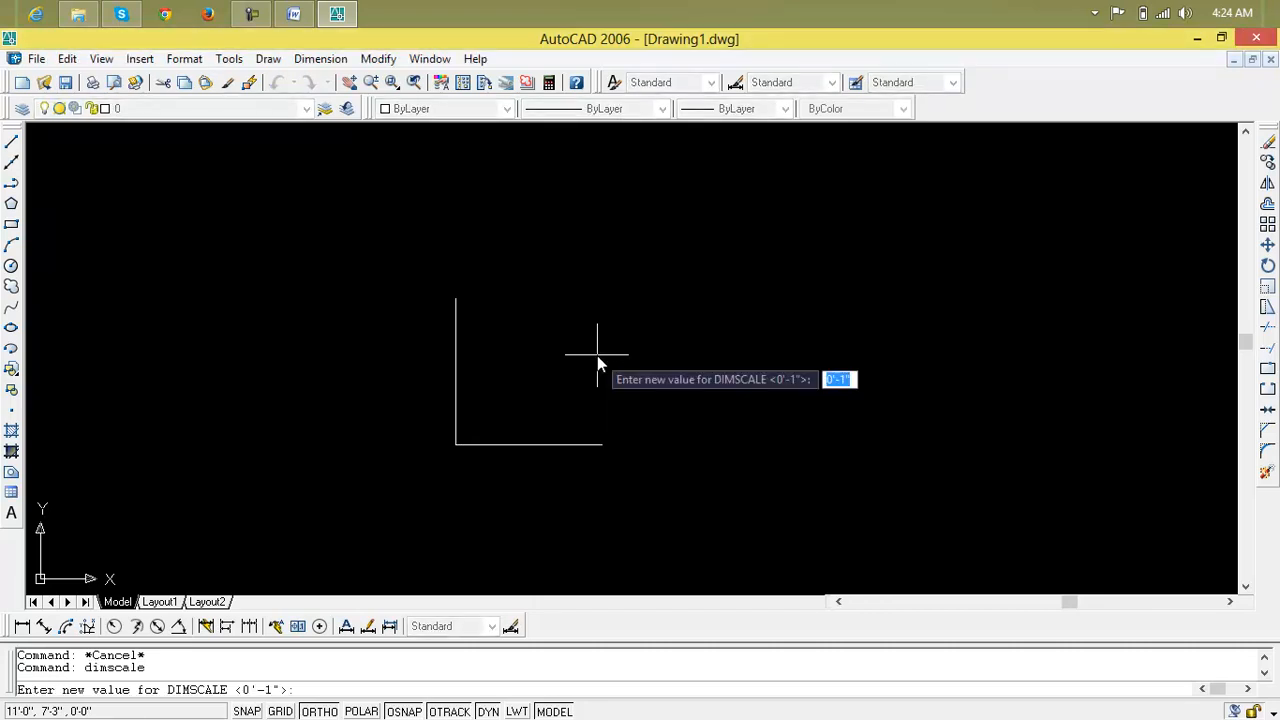
text(3)
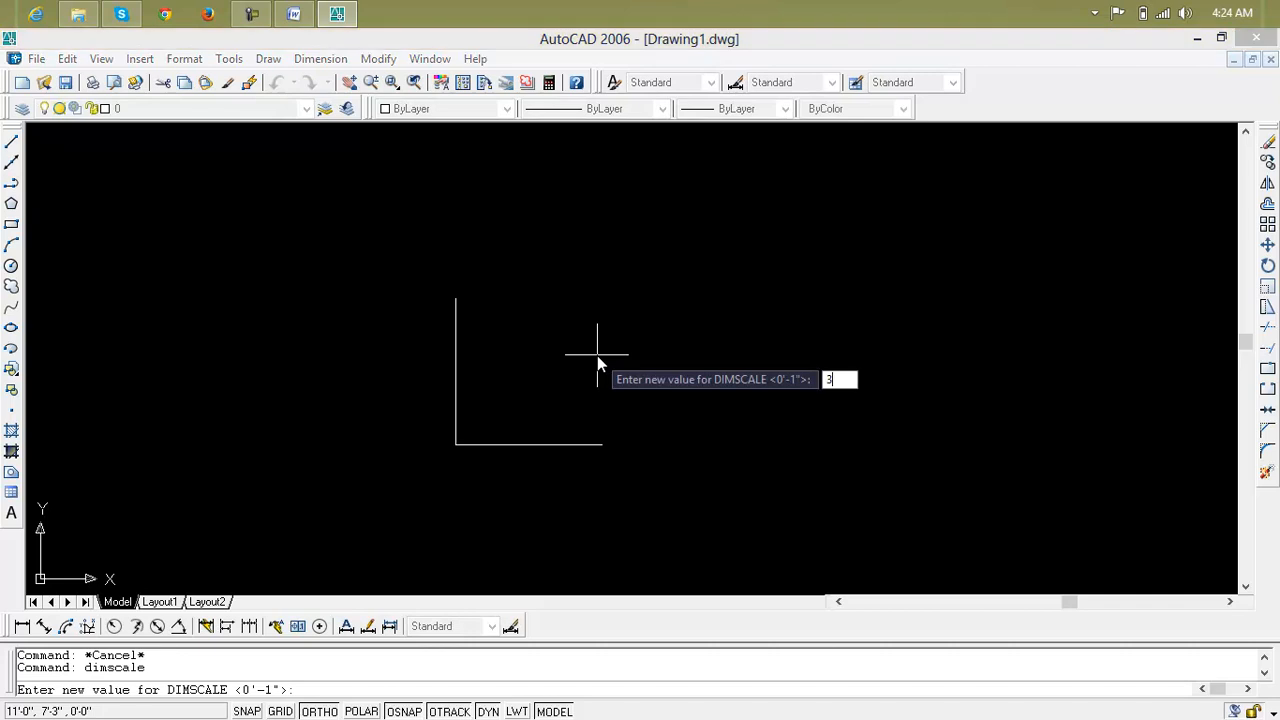
key(Return)
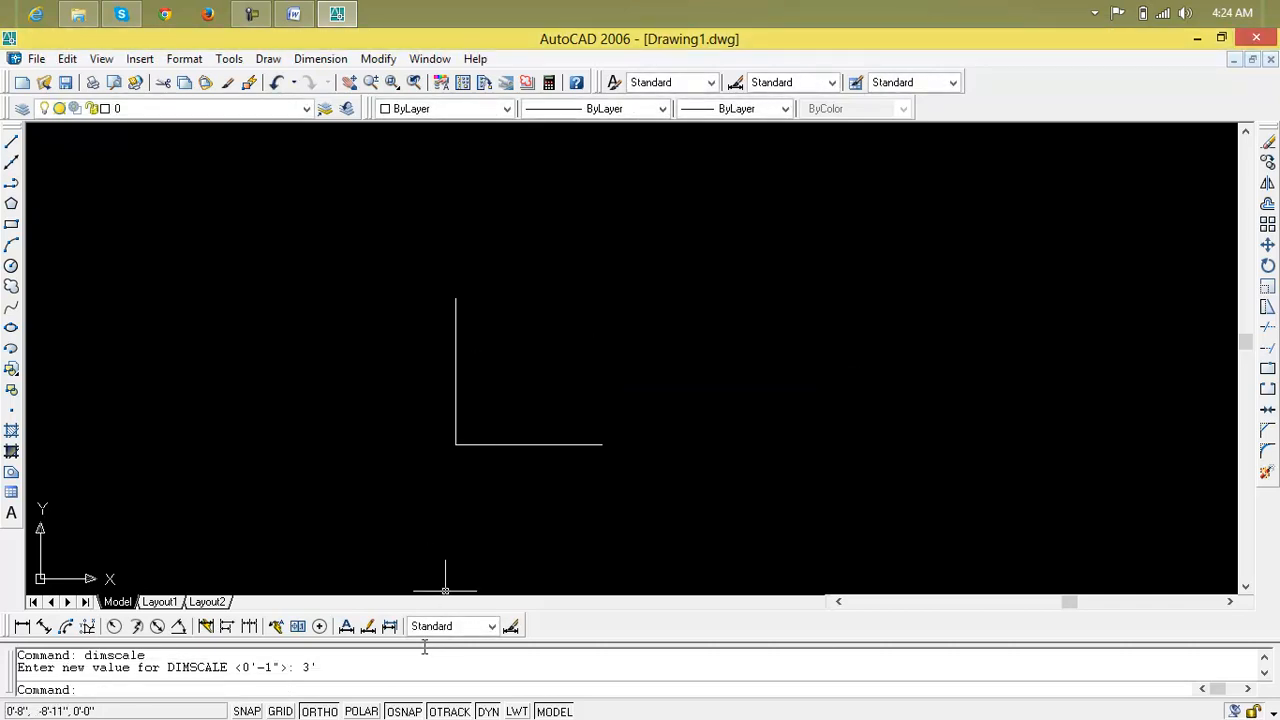
- Add an angular dimension between the vertical and horizontal lines, placing its arc inside the corner
click(179, 626)
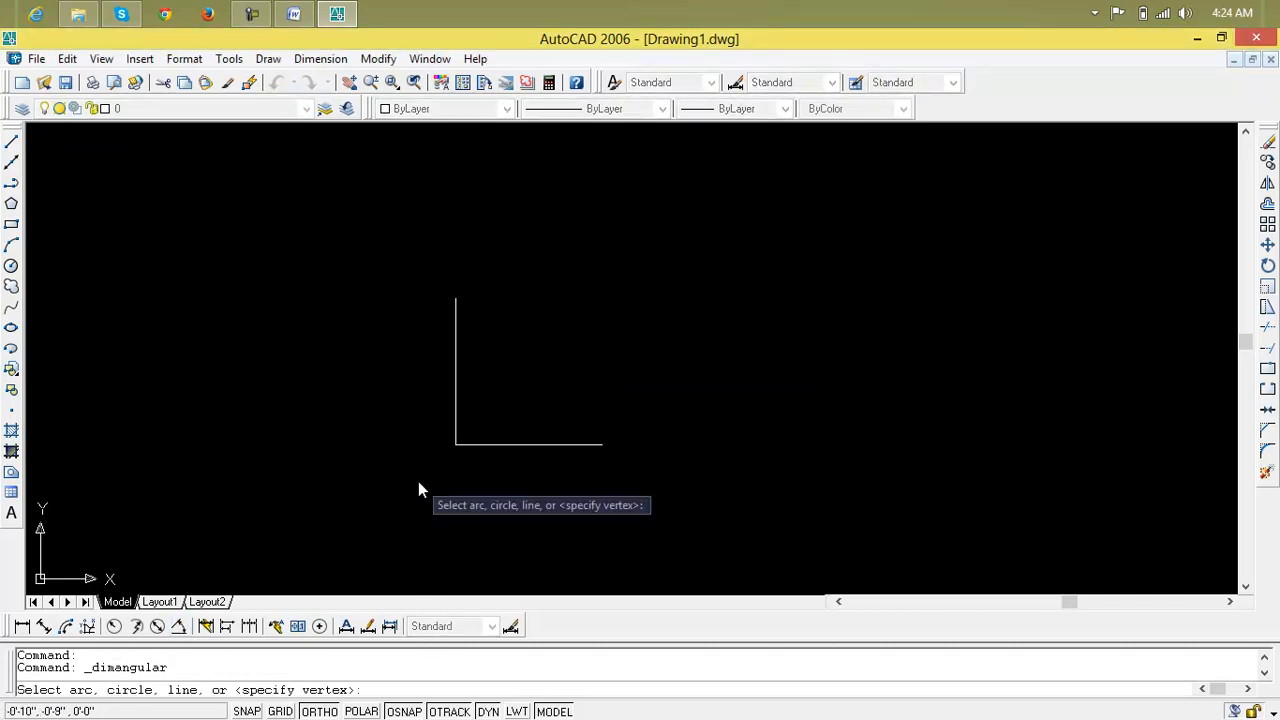
click(458, 400)
click(486, 443)
click(566, 380)
- Examine the angular dimension between the two lines up close, including its text and grips
scroll(566, 380, up, 5)
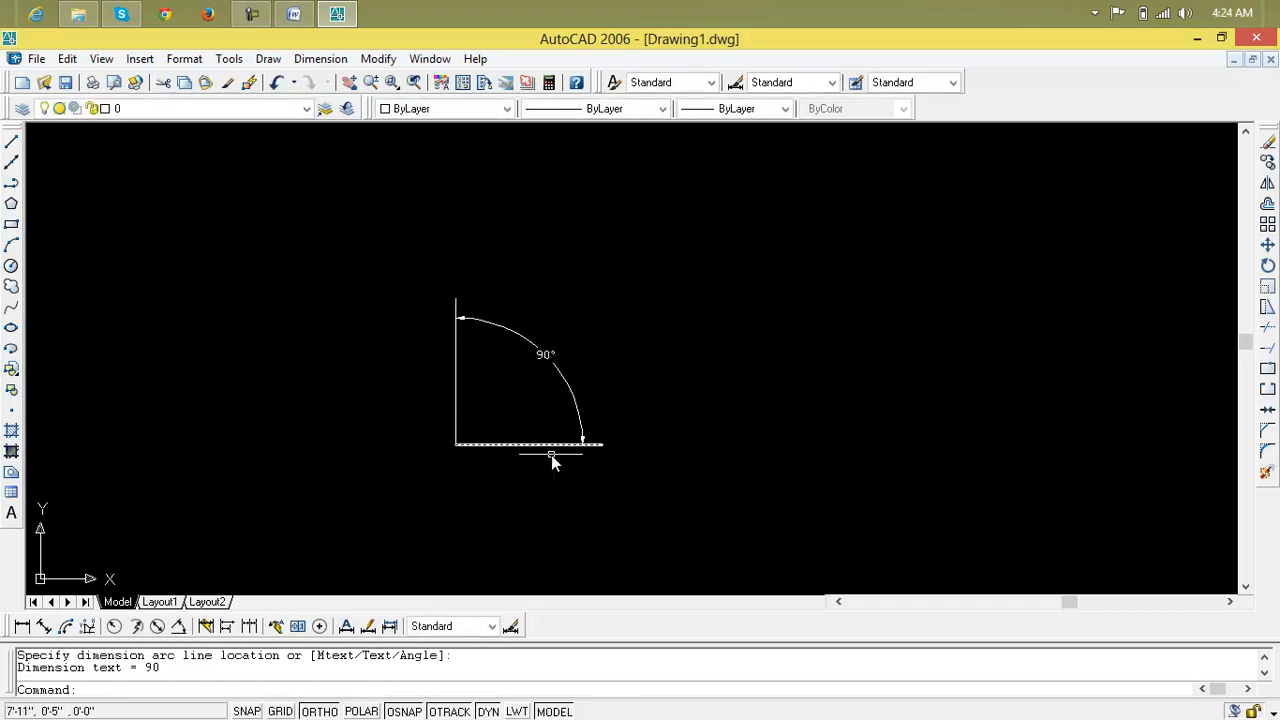
scroll(566, 382, down, 2)
scroll(595, 440, down, 3)
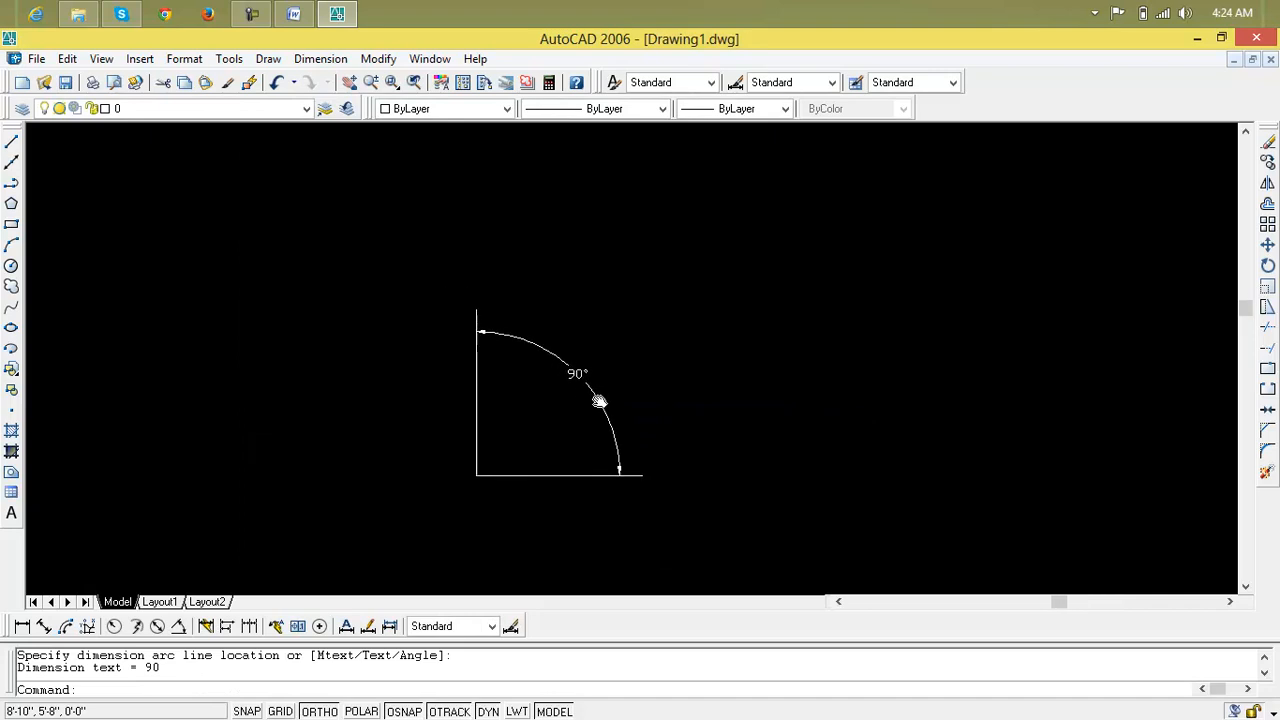
scroll(600, 392, up, 4)
click(634, 331)
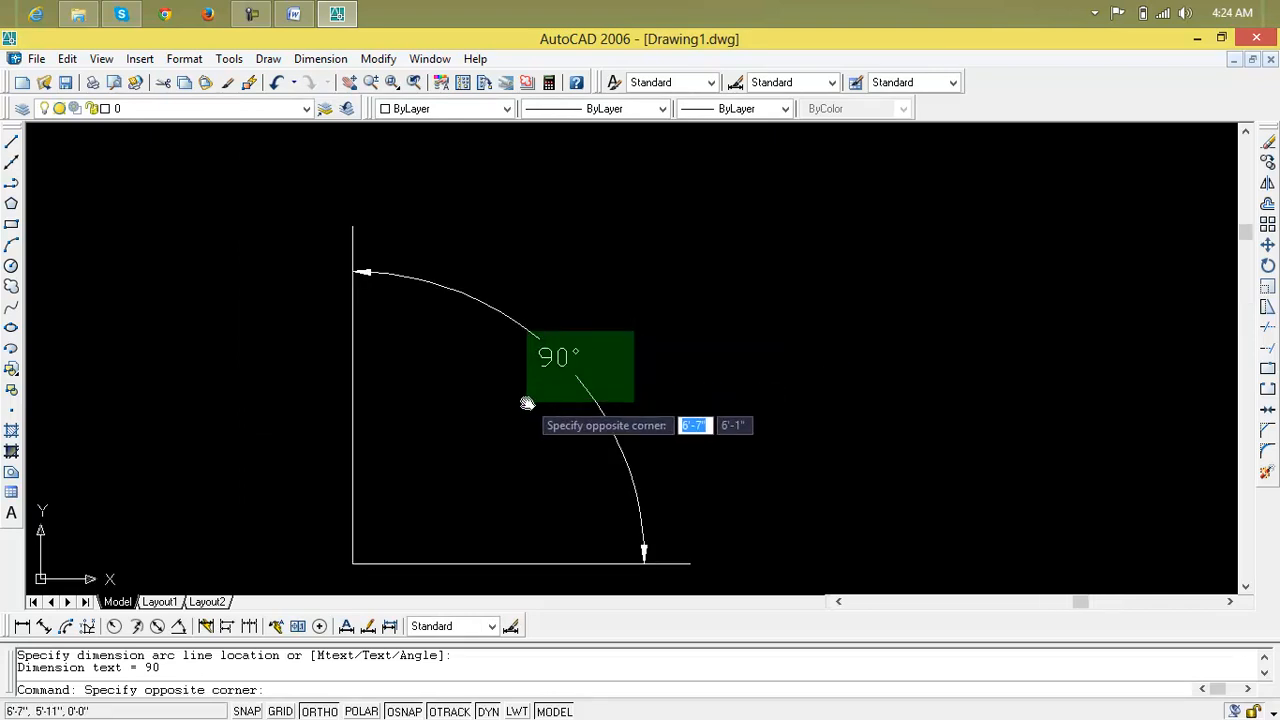
click(534, 393)
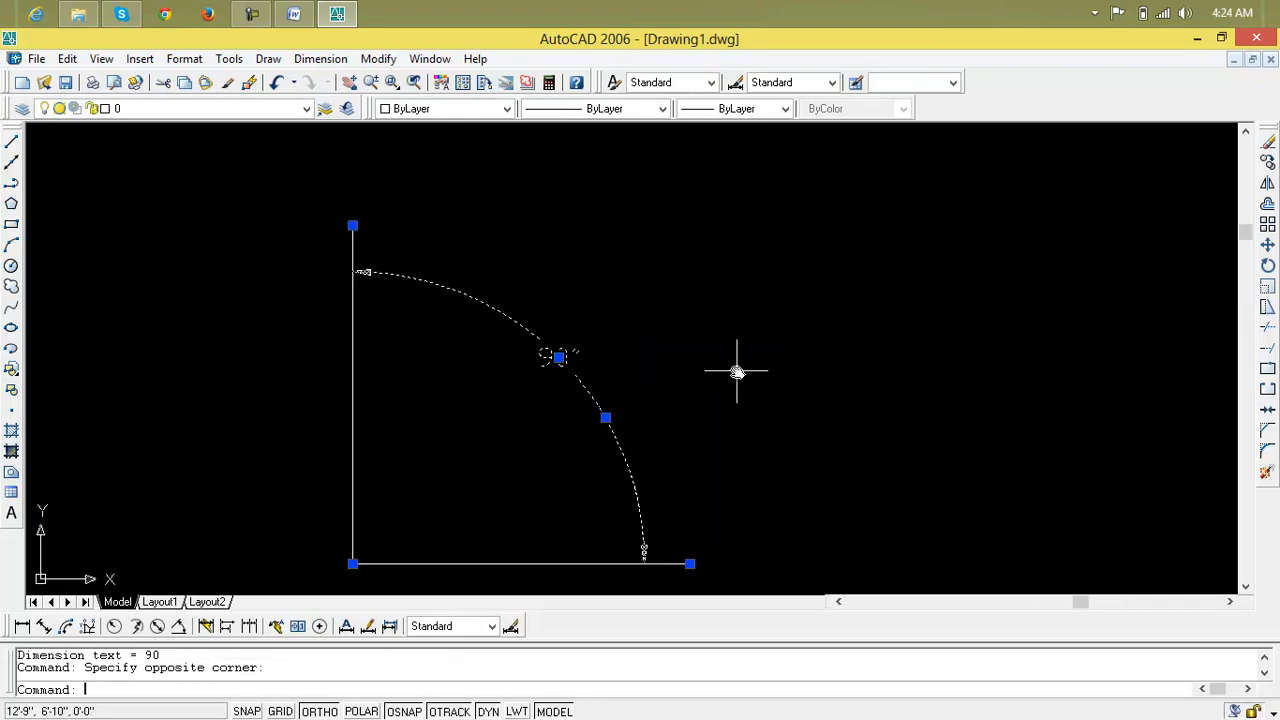
key(Escape)
key(Escape)
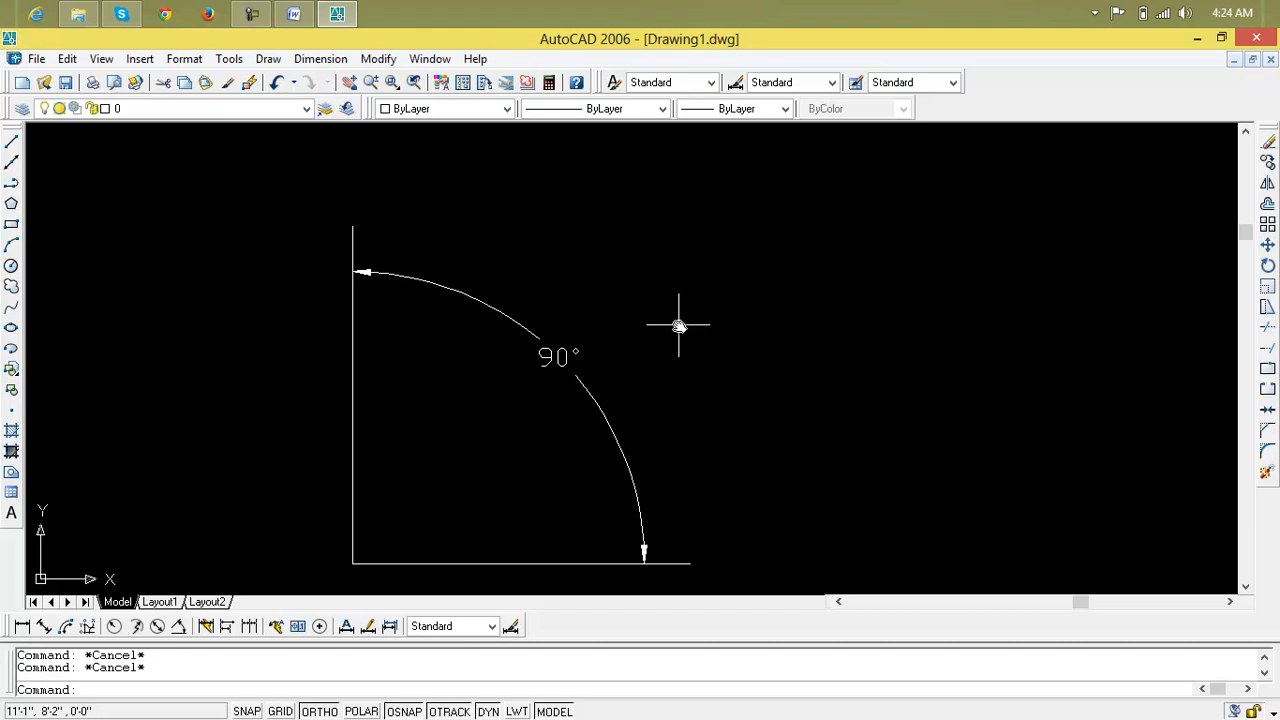
click(11, 162)
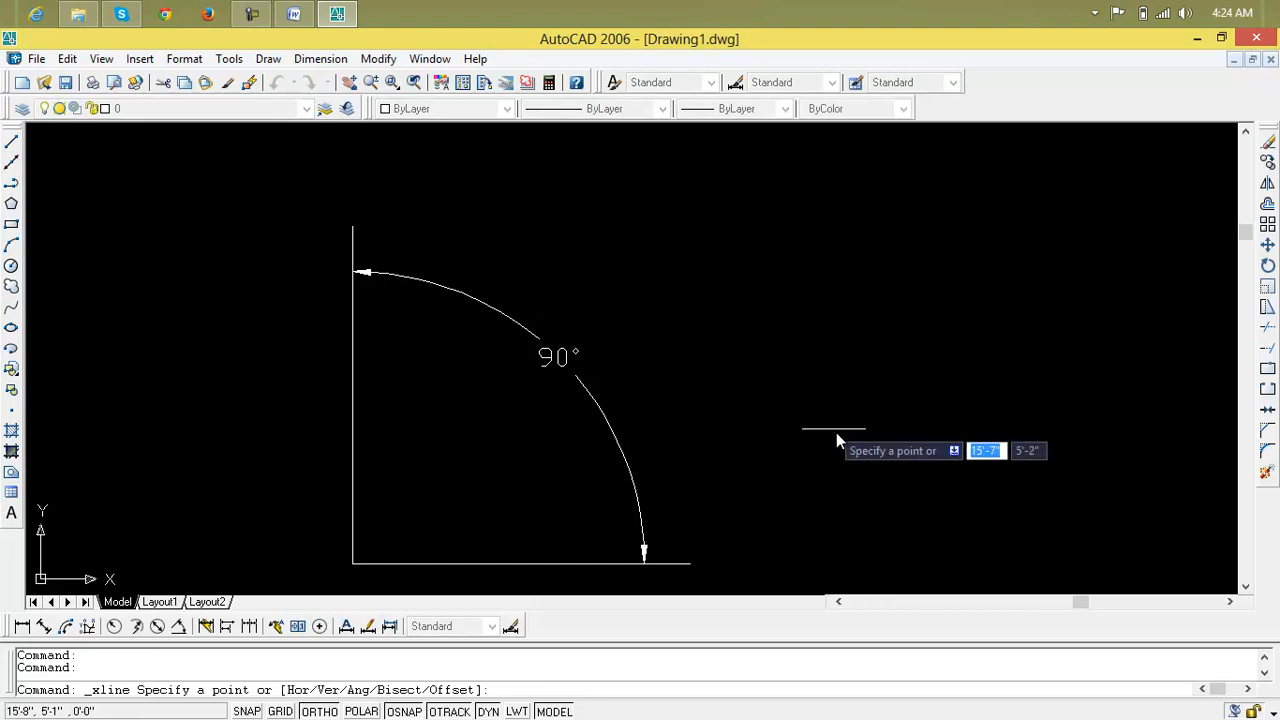
click(959, 457)
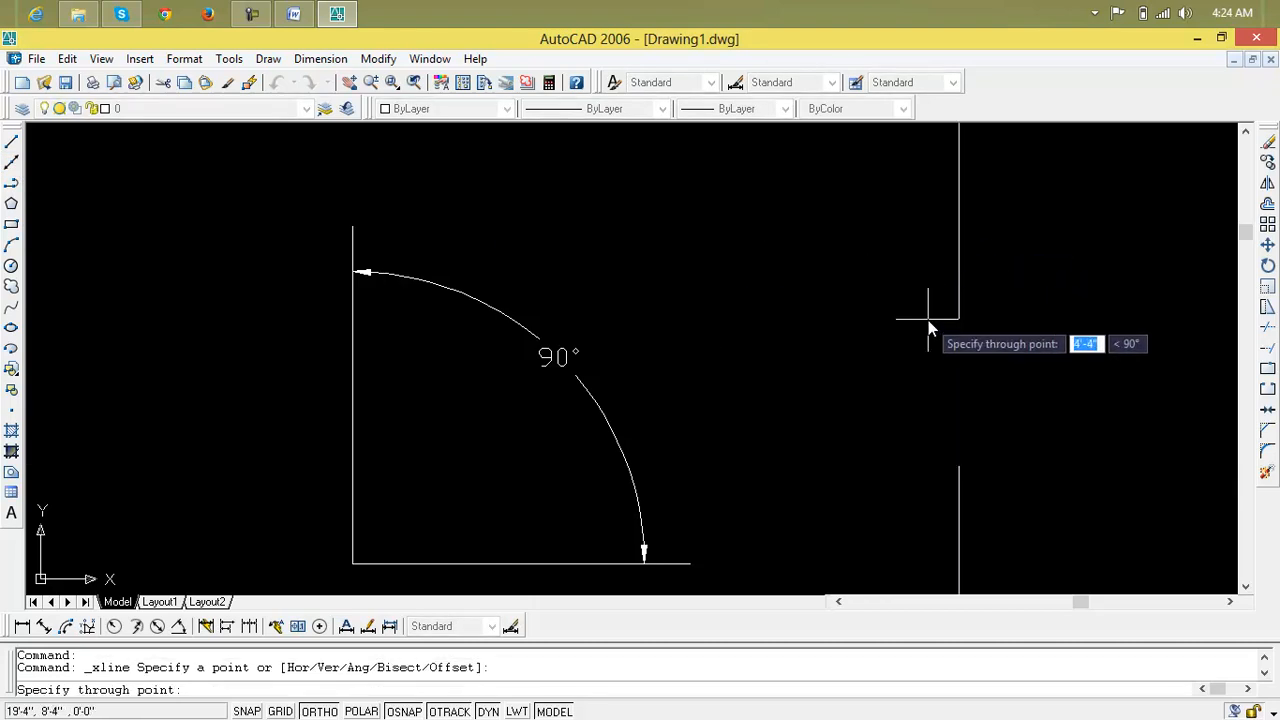
key(Escape)
- Turn Ortho off while previewing a freely angled line beside the dimensioned corner, without placing the line
click(11, 141)
click(962, 451)
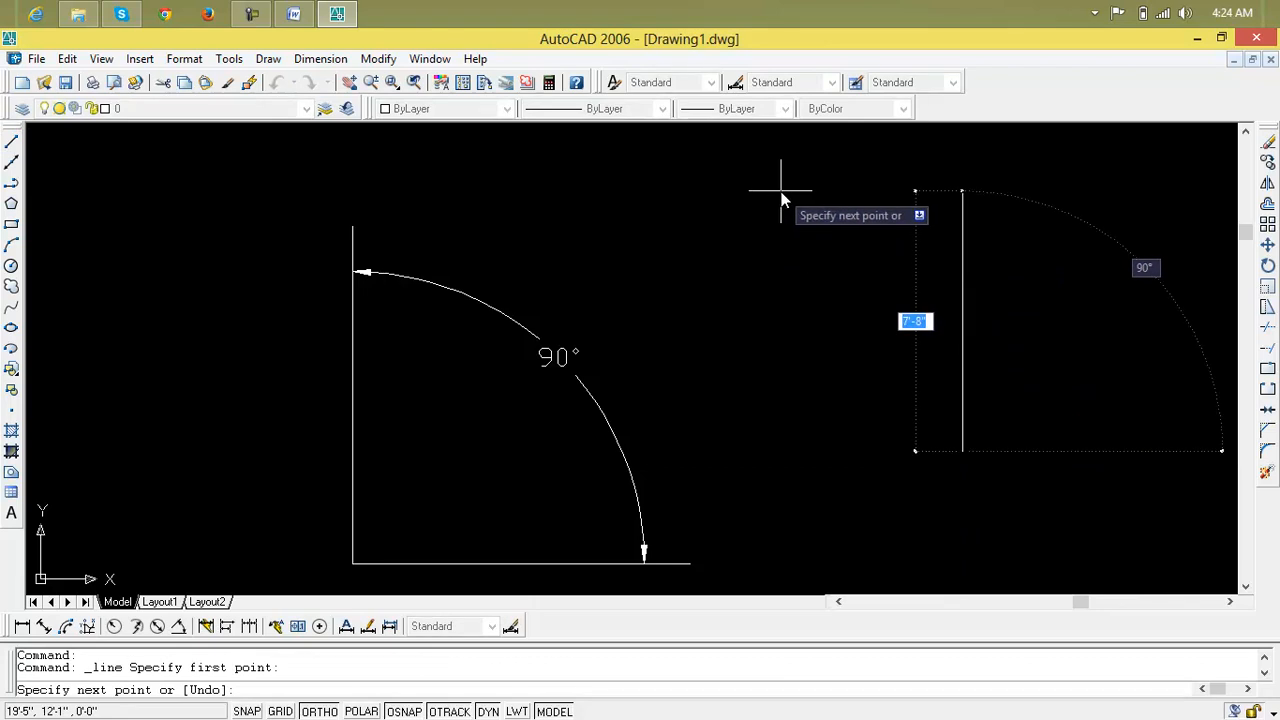
key(F8)
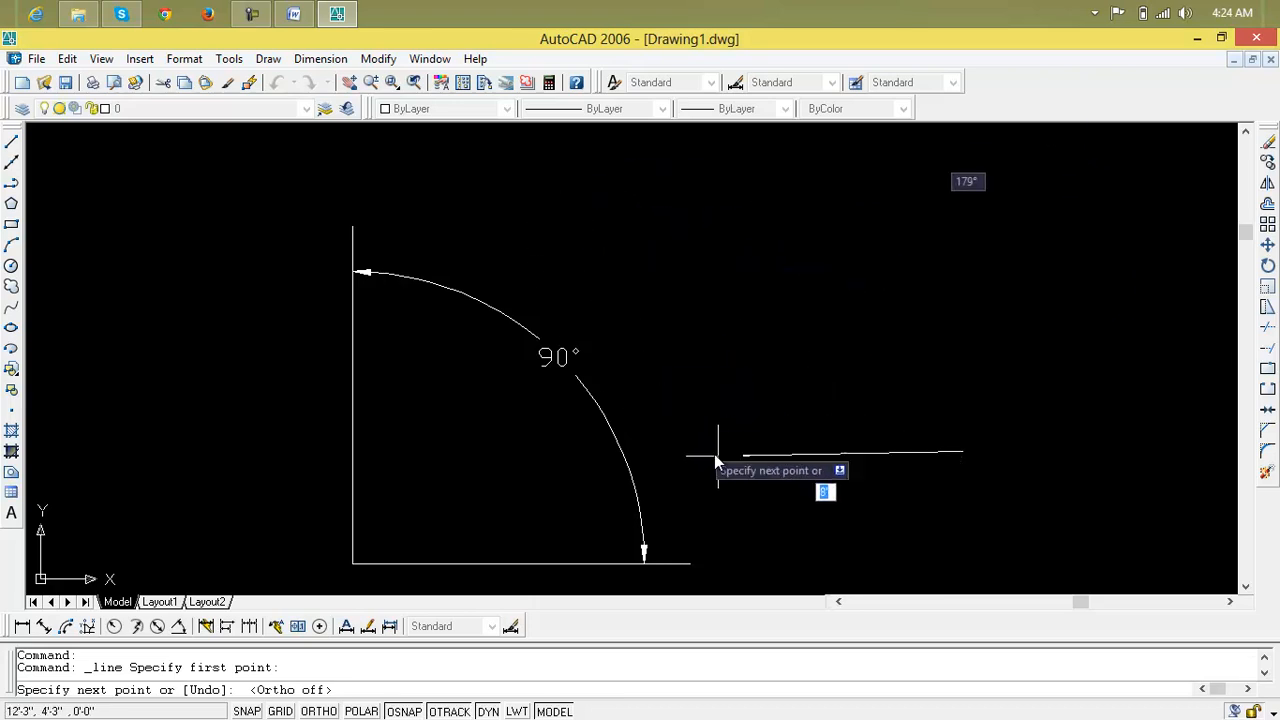
middle_drag(1066, 479, 947, 411)
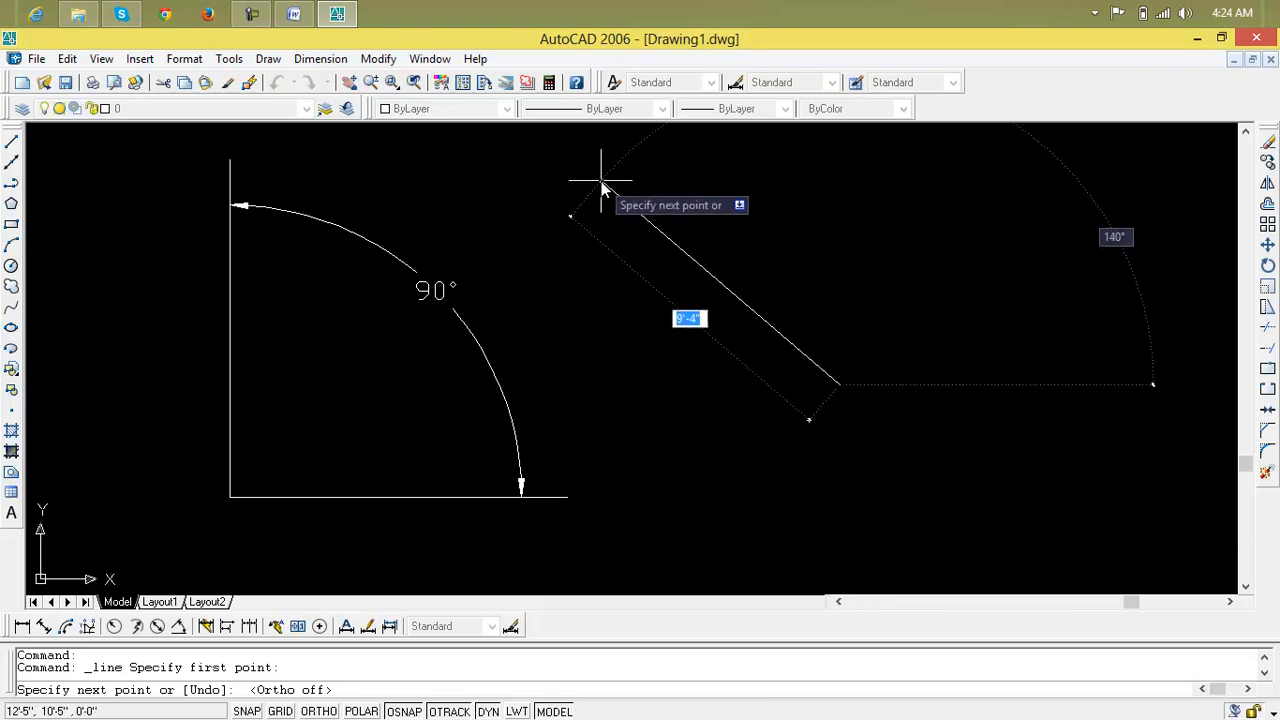
key(Escape)
scroll(517, 251, down, 4)
scroll(607, 372, up, 3)
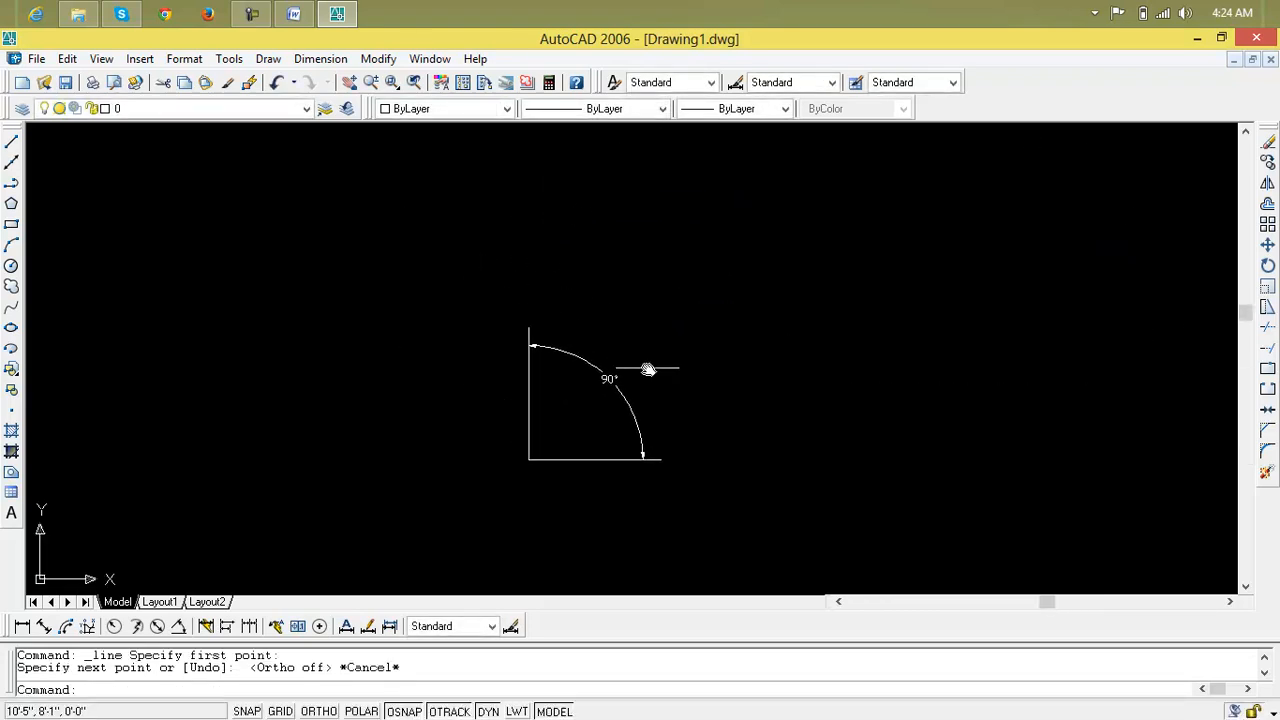
middle_drag(443, 366, 491, 337)
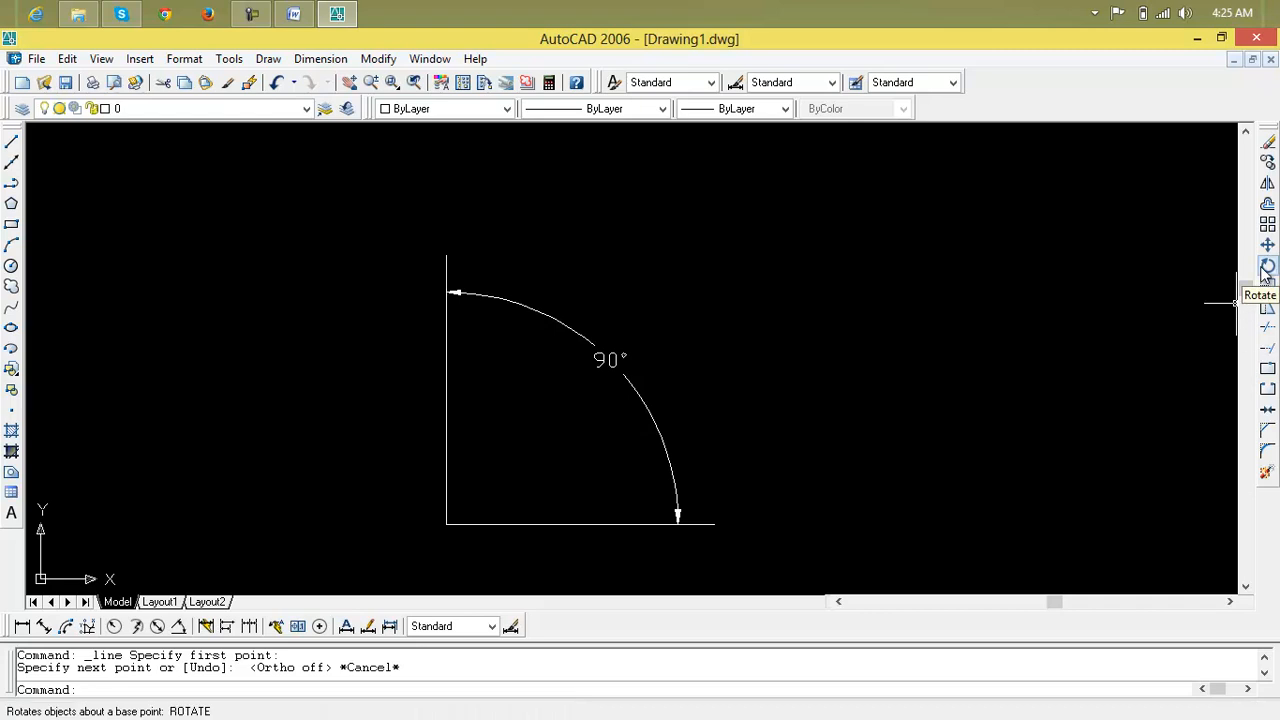
click(380, 59)
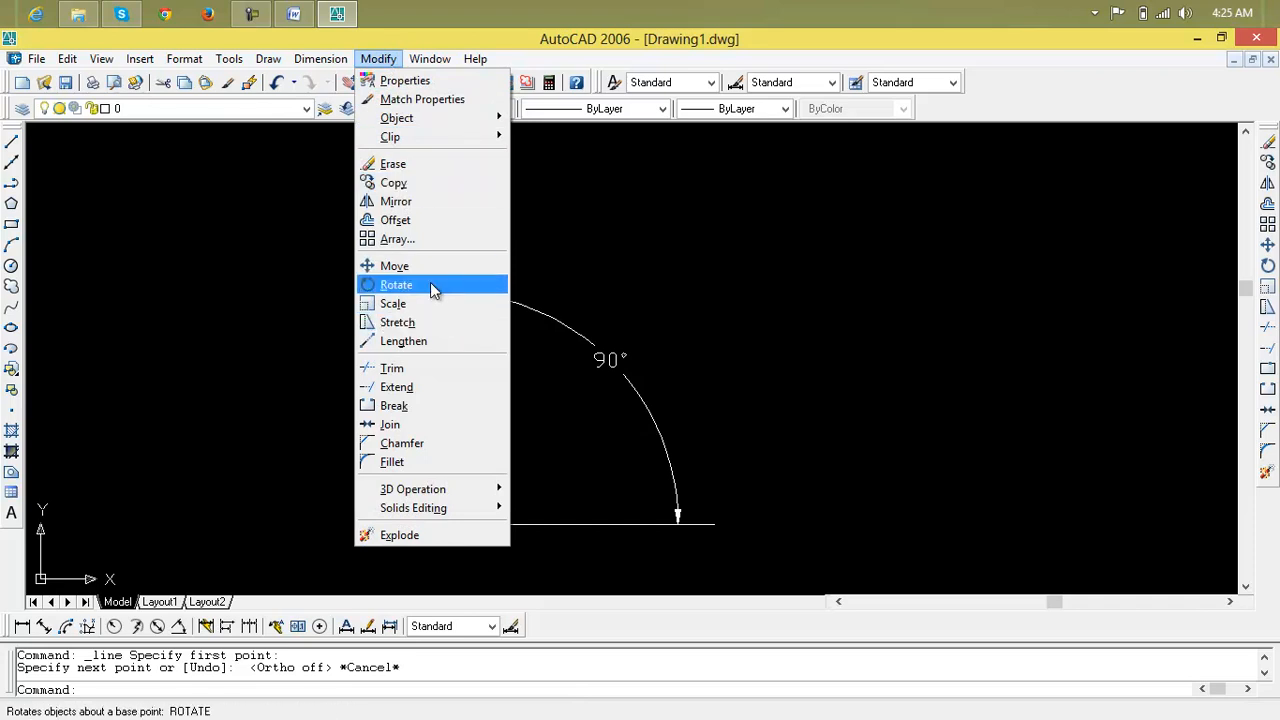
click(1160, 234)
key(Escape)
key(Escape)
key(Escape)
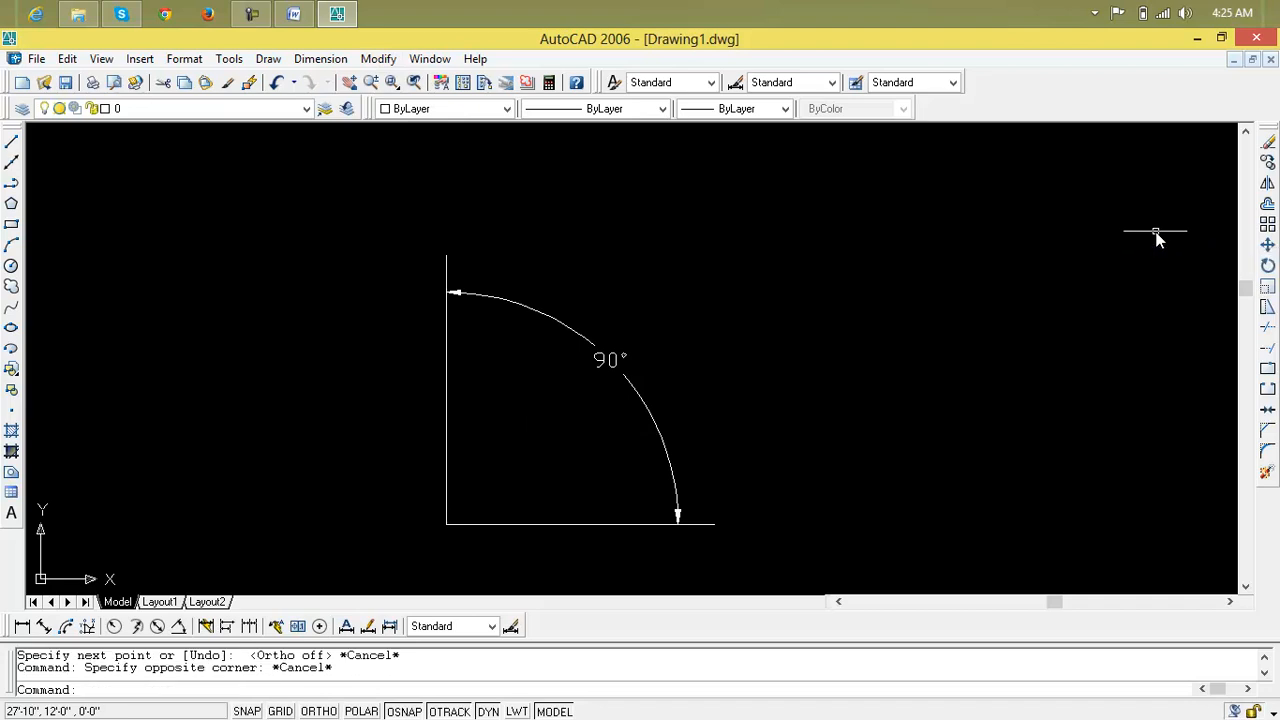
- Rotate the vertical line counterclockwise about the shared corner, freehand, to about 111° from the horizontal line
text(ro)
key(Return)
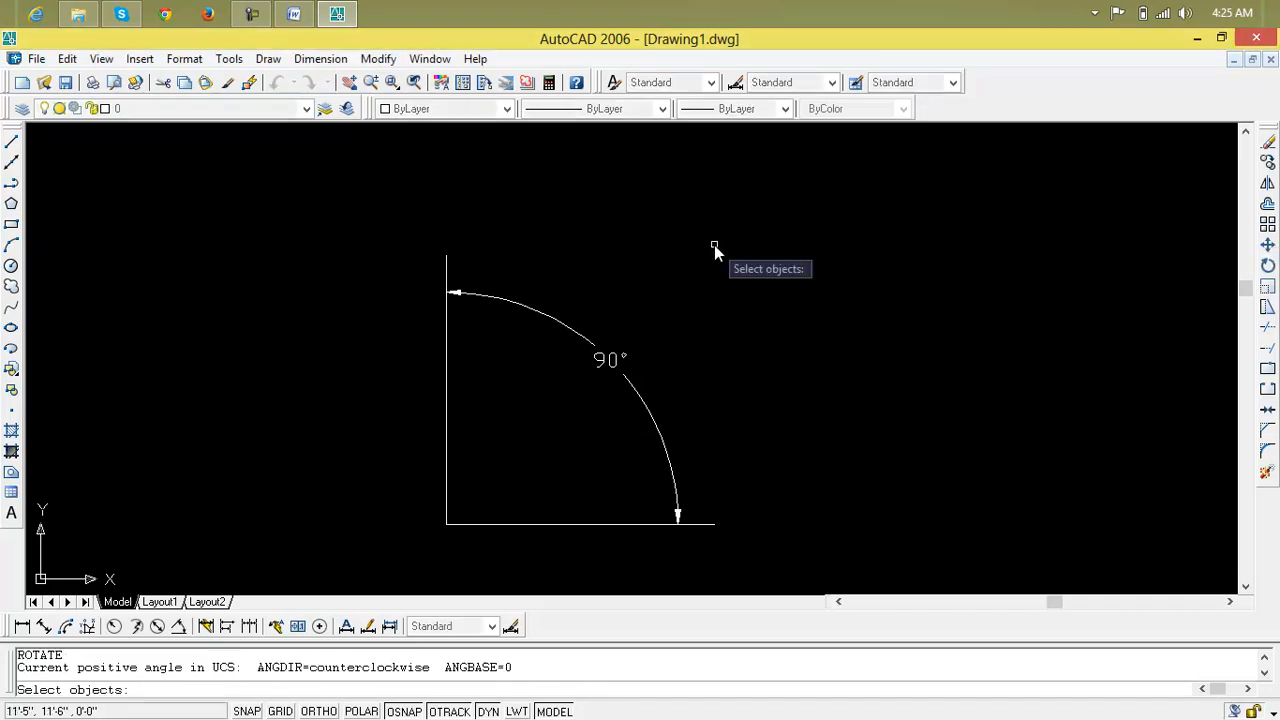
click(445, 345)
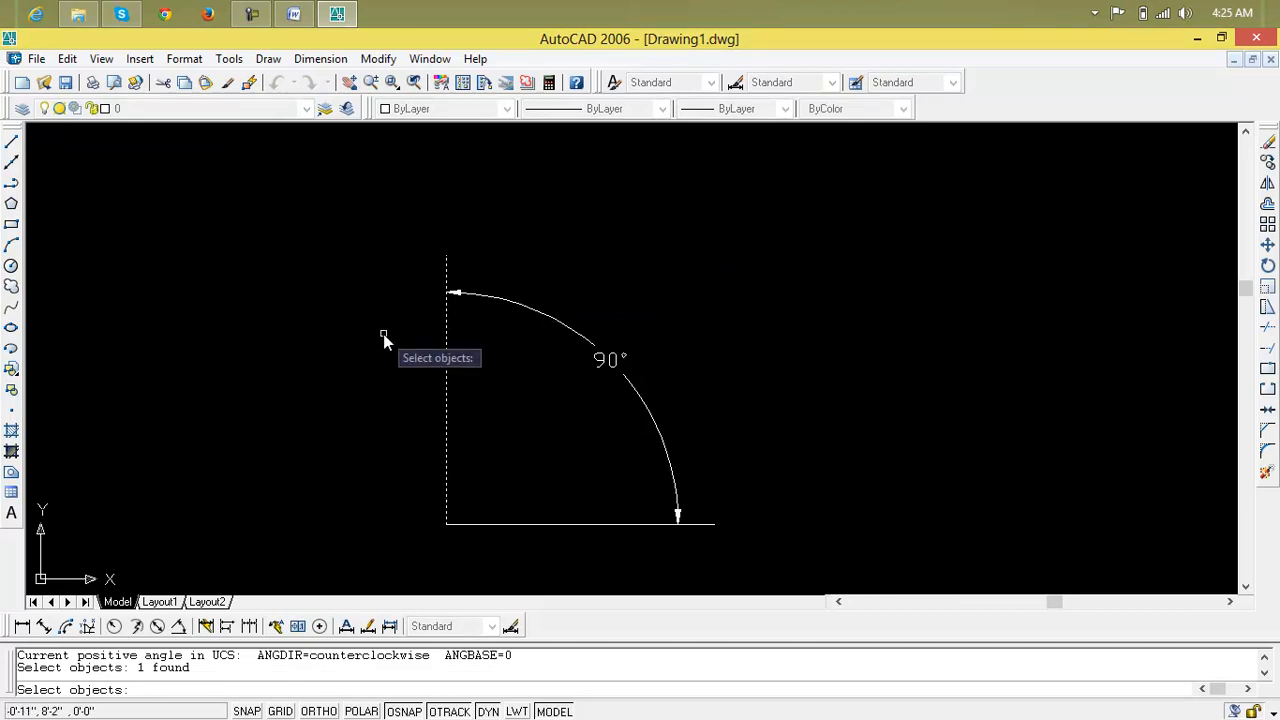
key(Return)
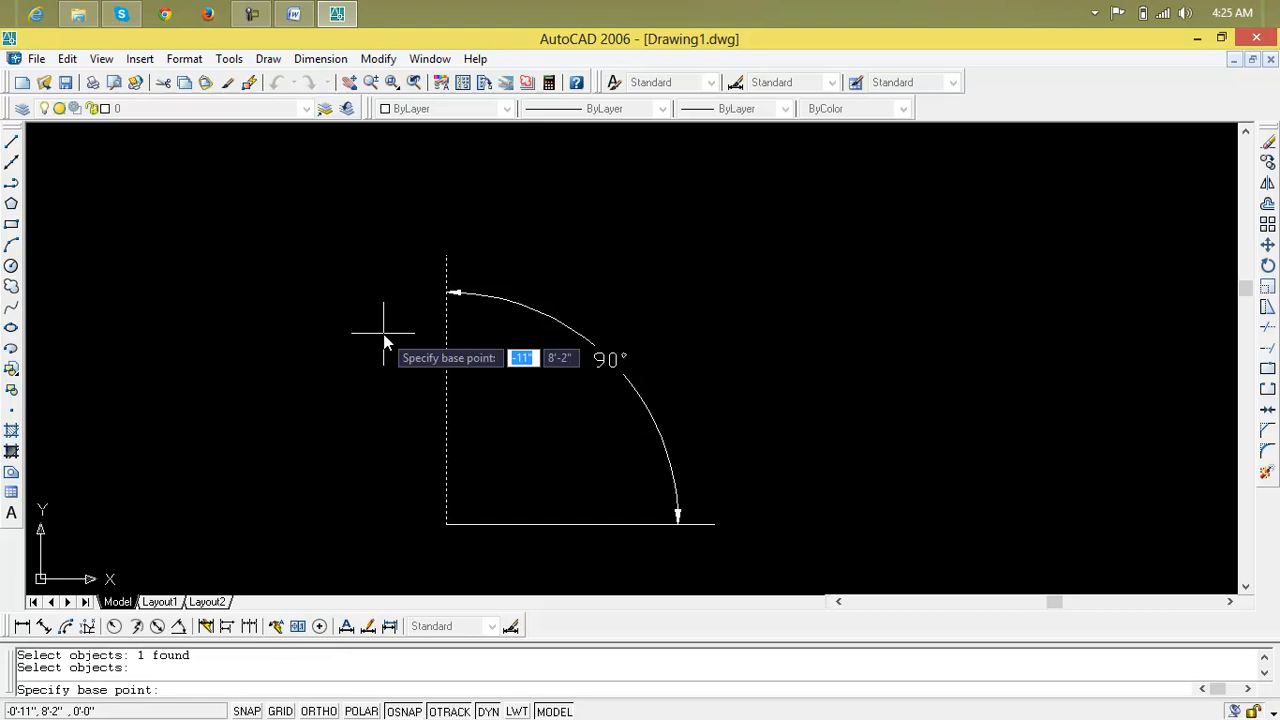
click(447, 524)
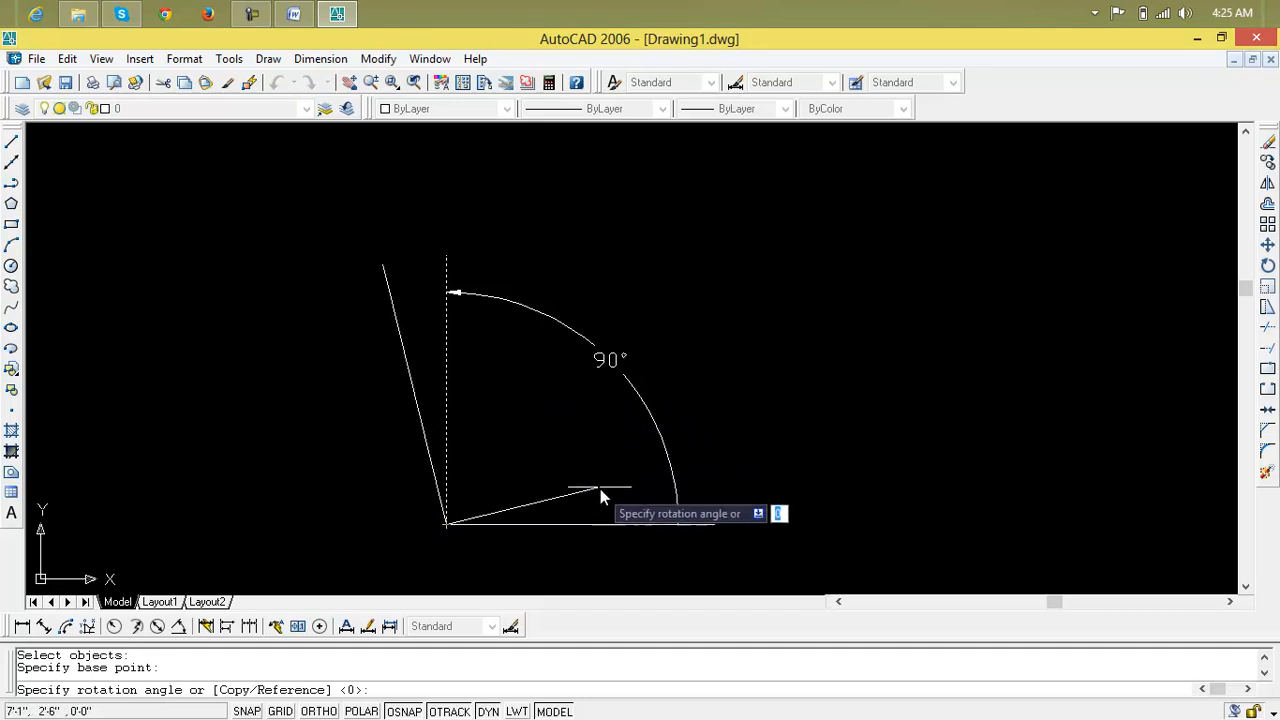
click(598, 466)
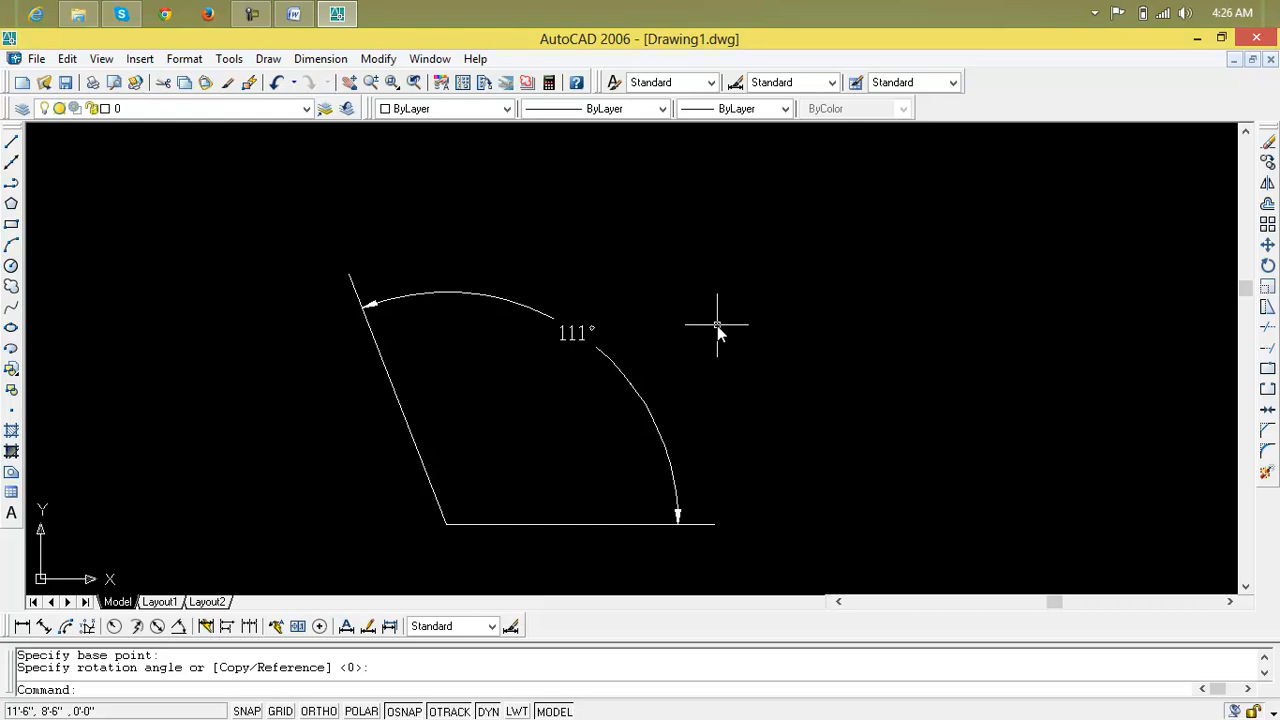
- Rotate the slanted line 45° counterclockwise about the corner it shares with the horizontal line
click(1267, 265)
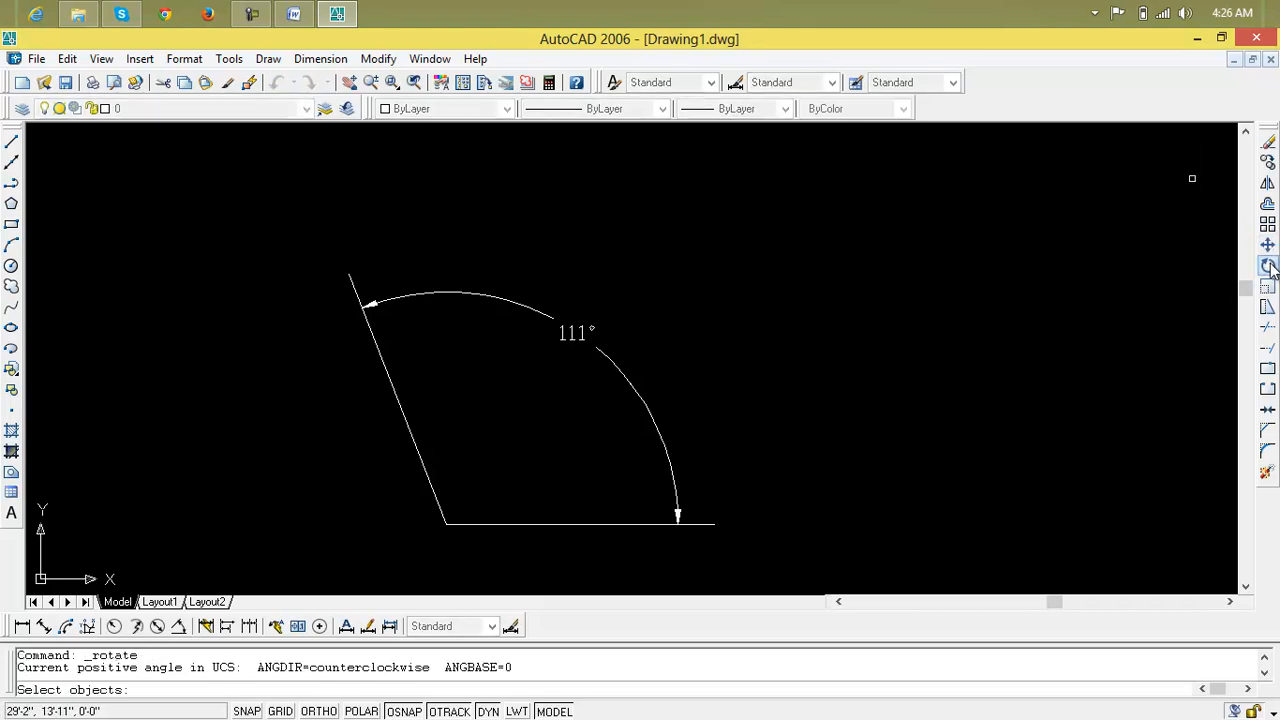
click(410, 435)
key(Return)
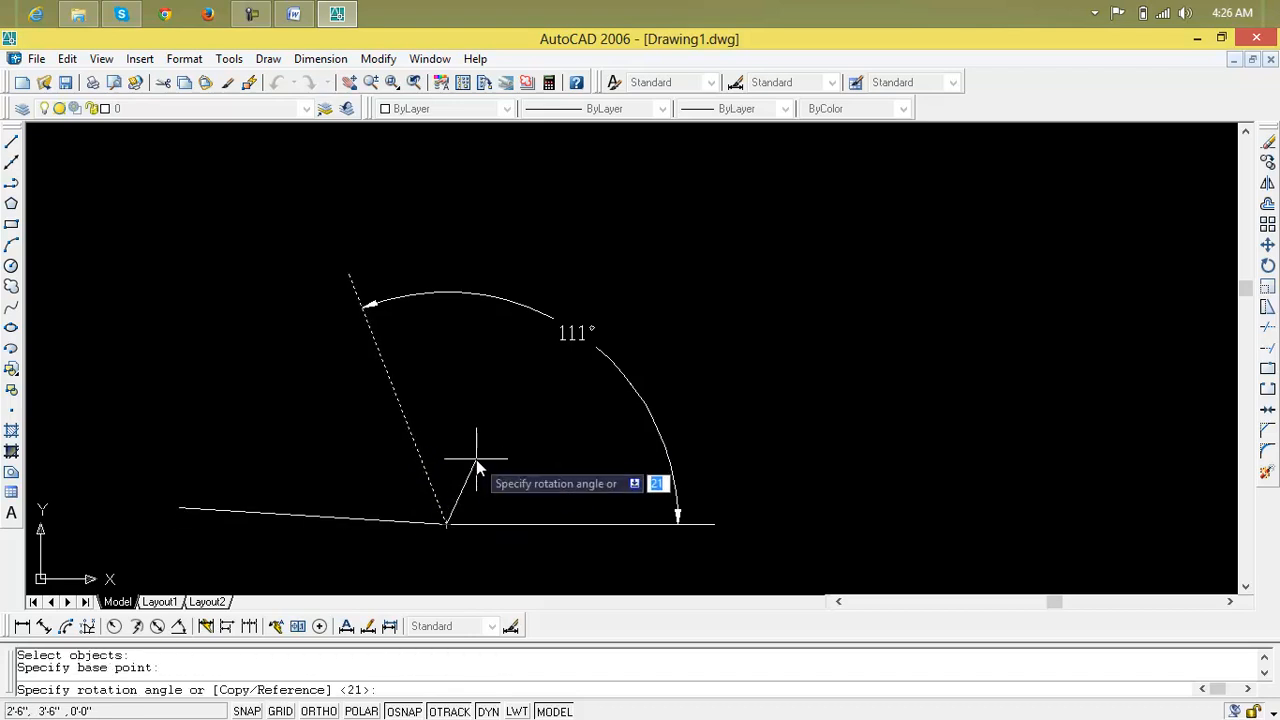
text(45)
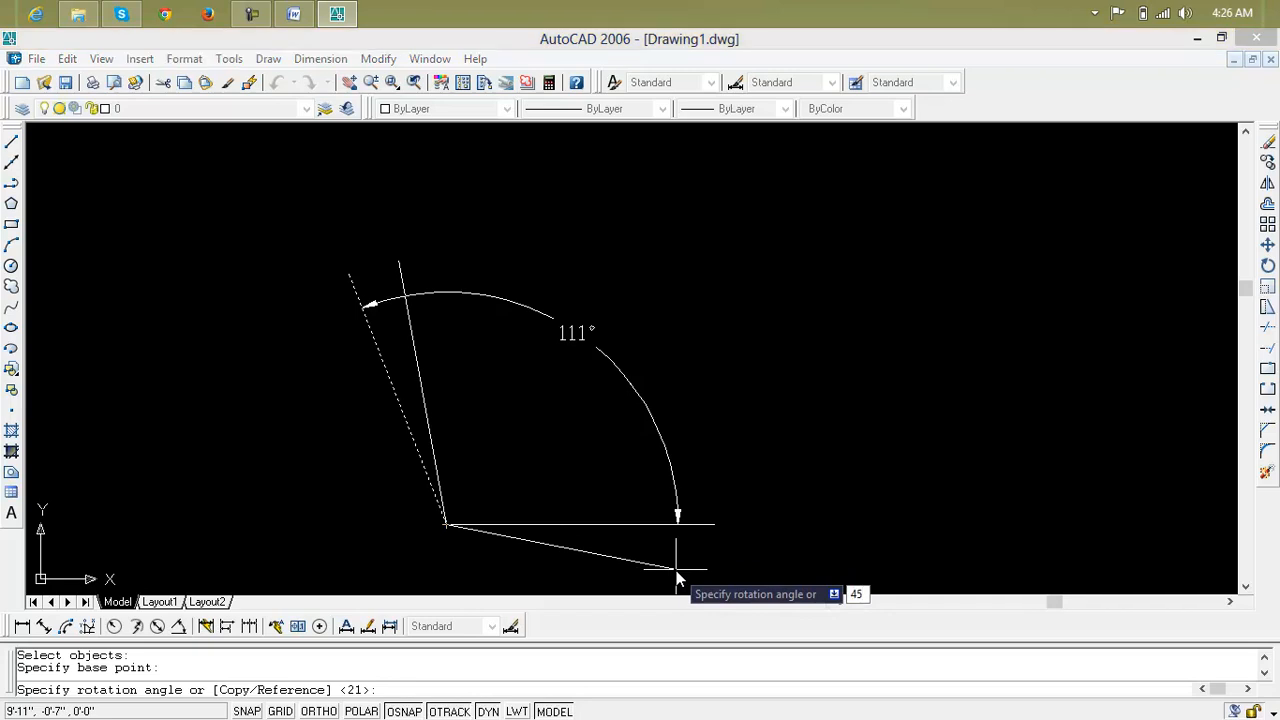
key(Return)
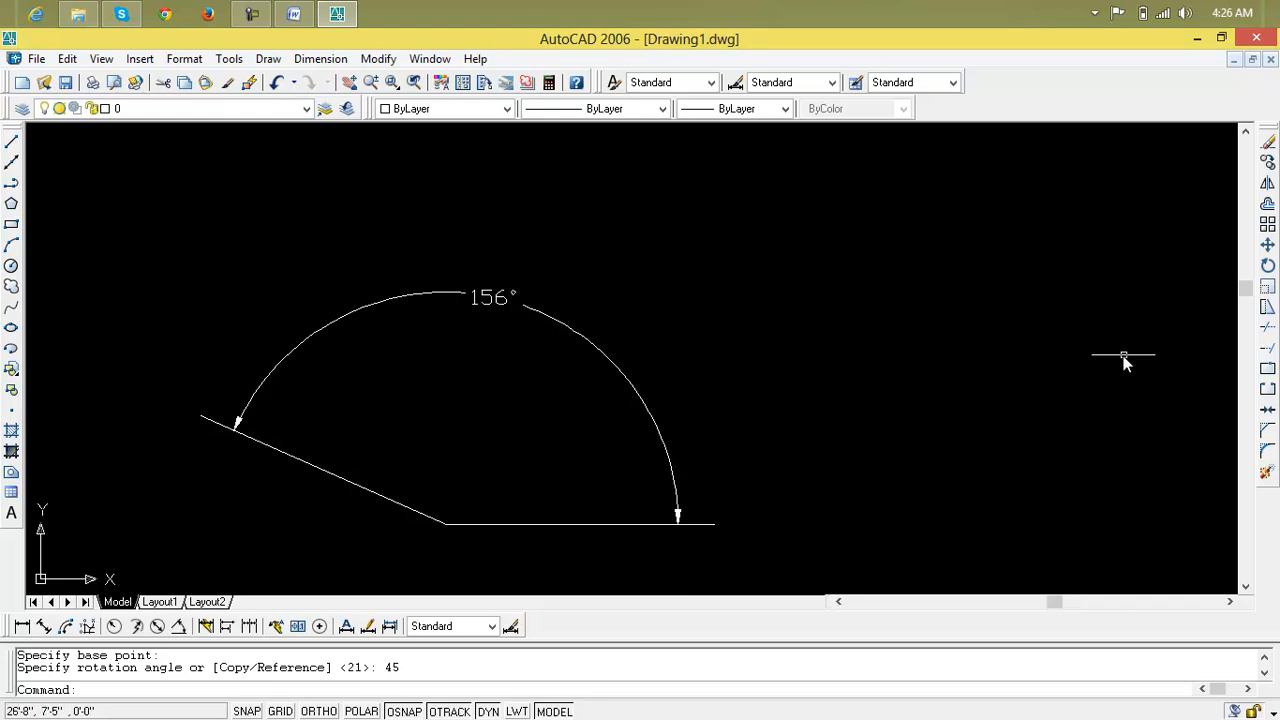
- Rotate the slanted line by another 45° about the shared corner
click(1266, 266)
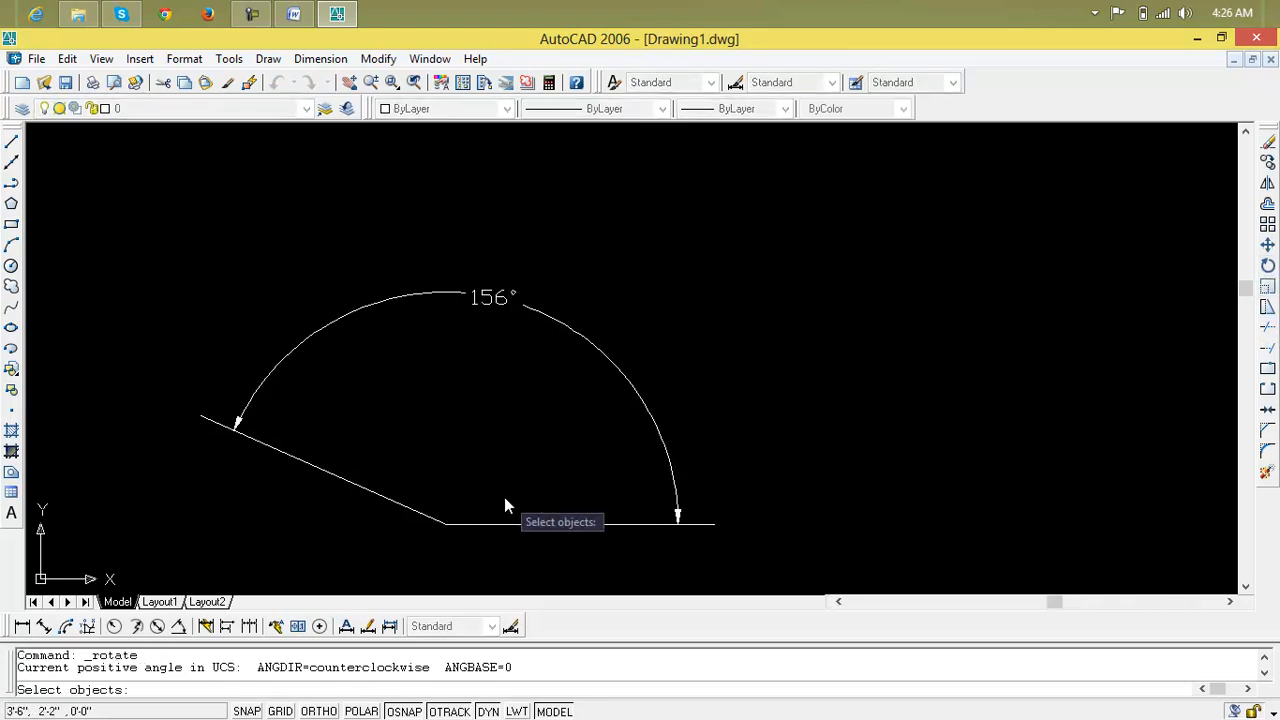
click(406, 511)
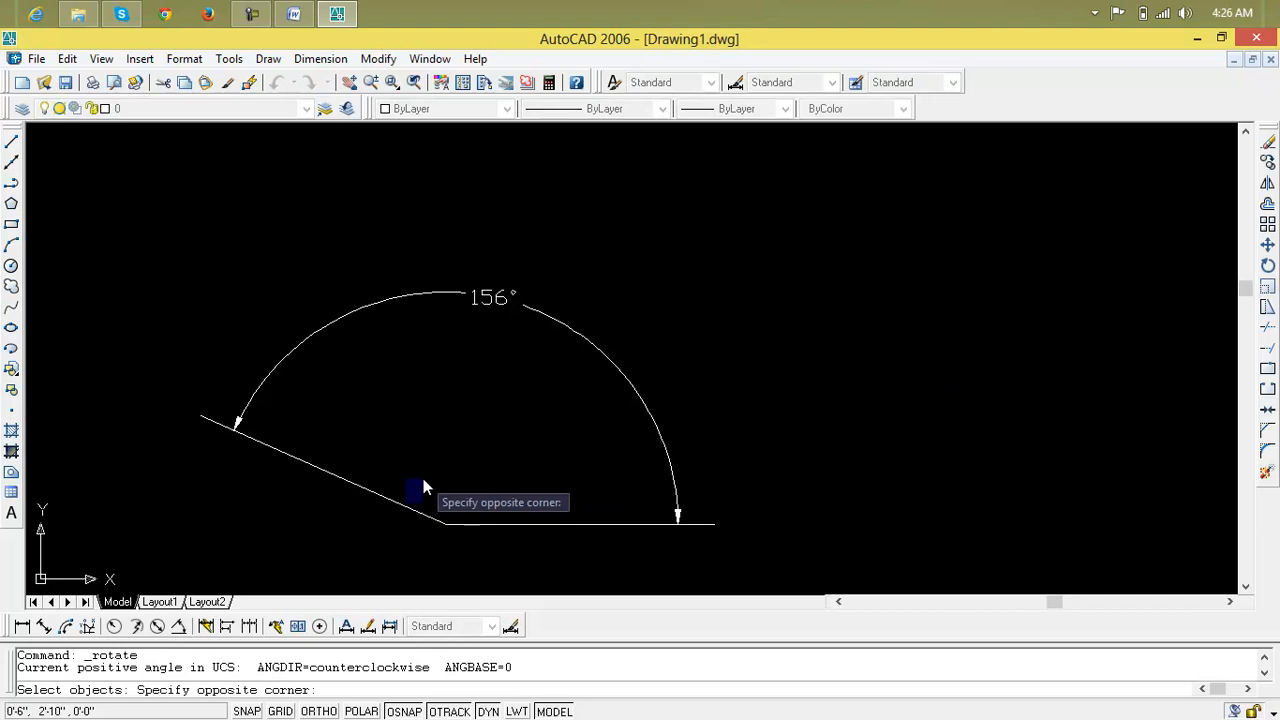
click(397, 514)
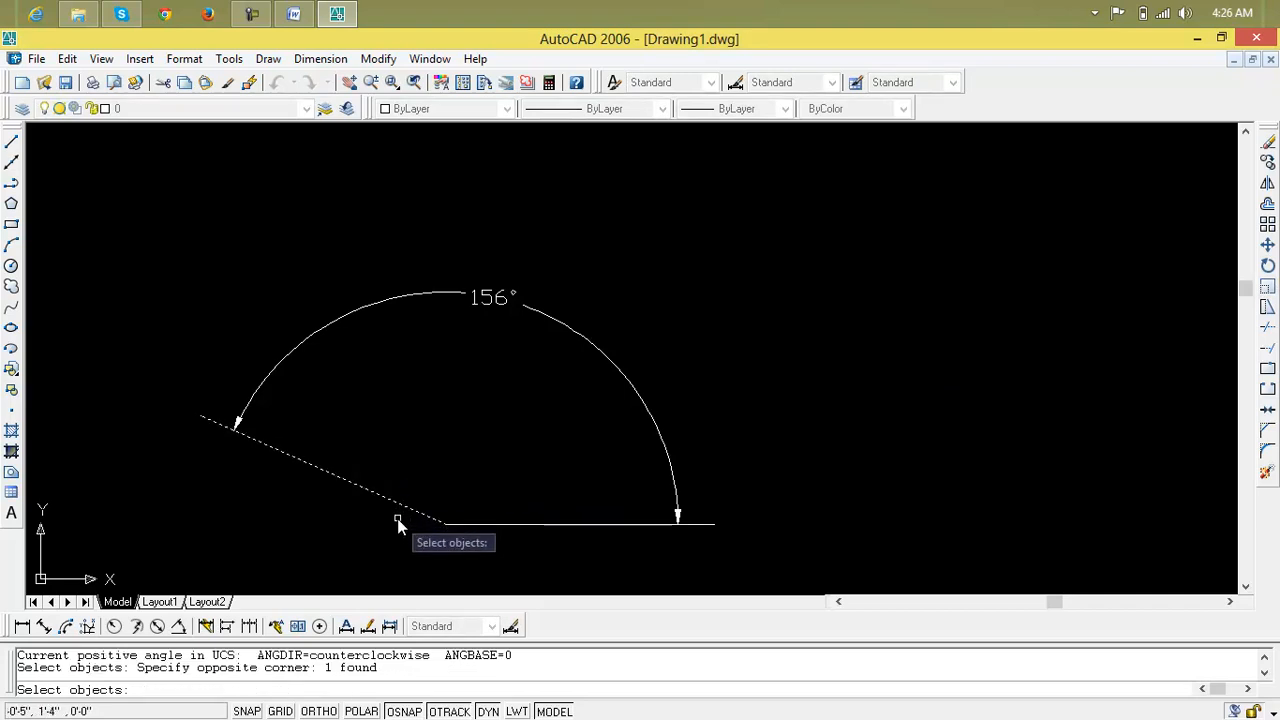
key(Return)
click(445, 524)
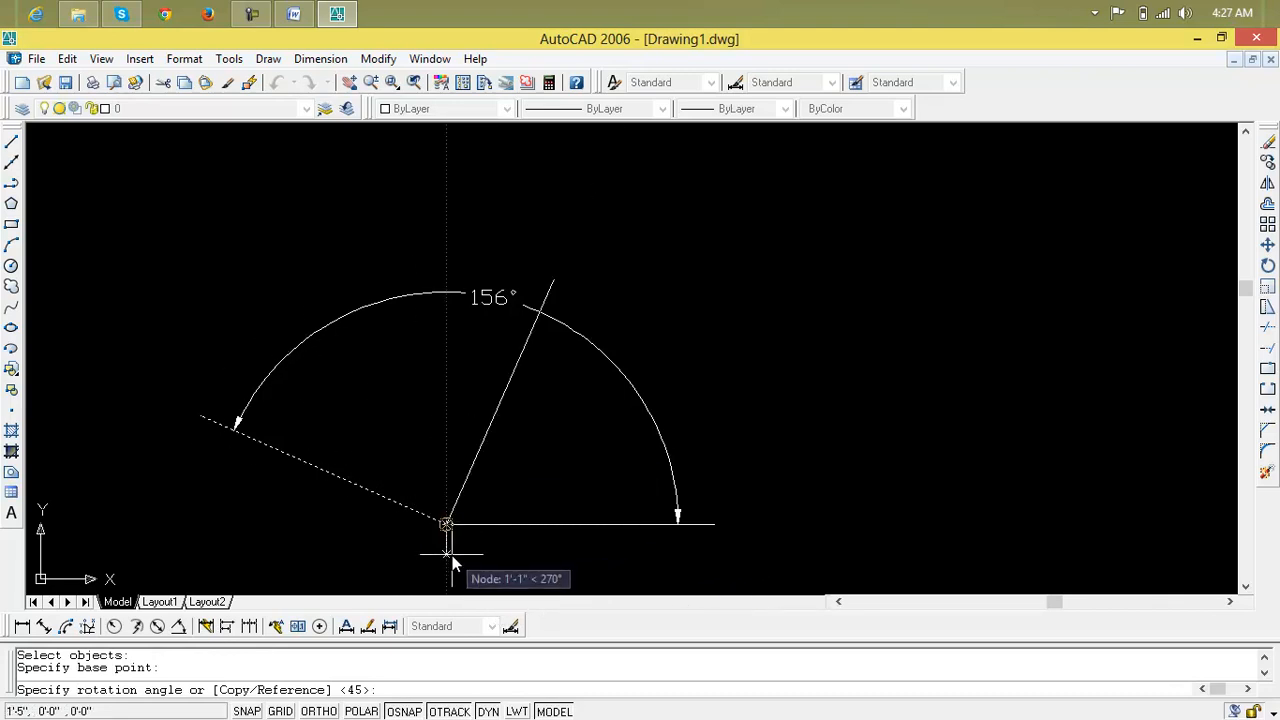
text(45)
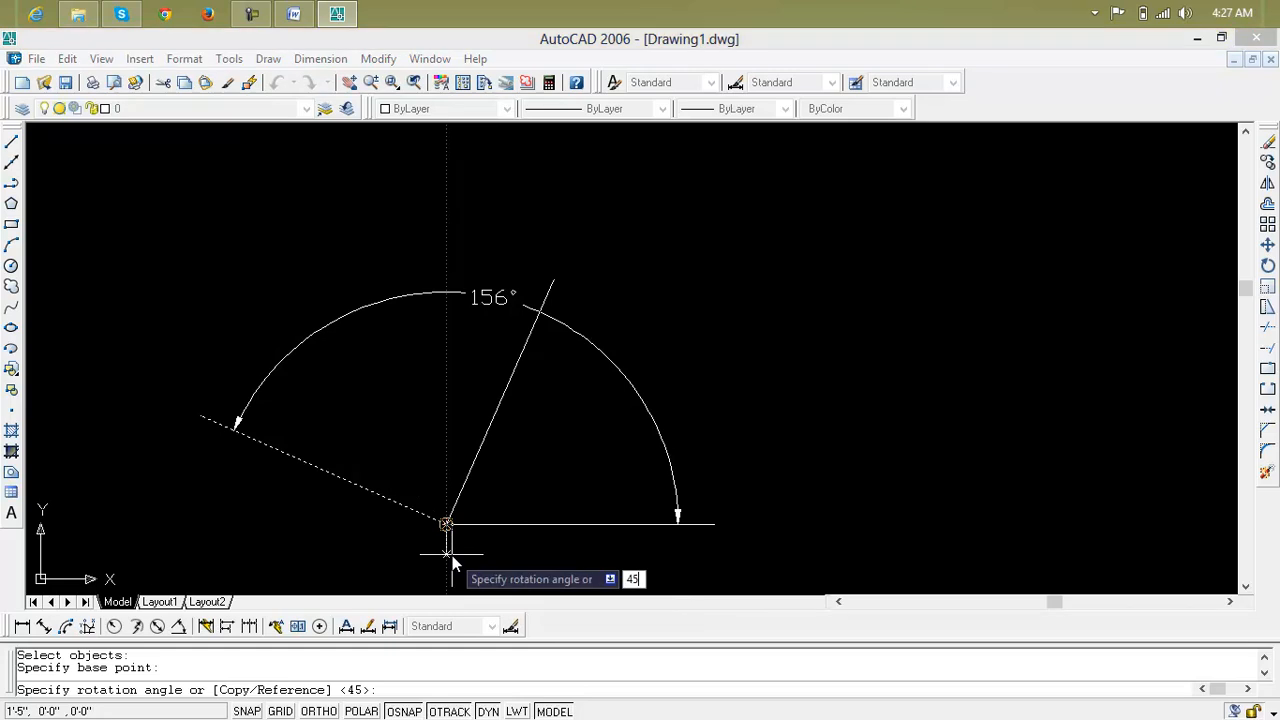
key(Return)
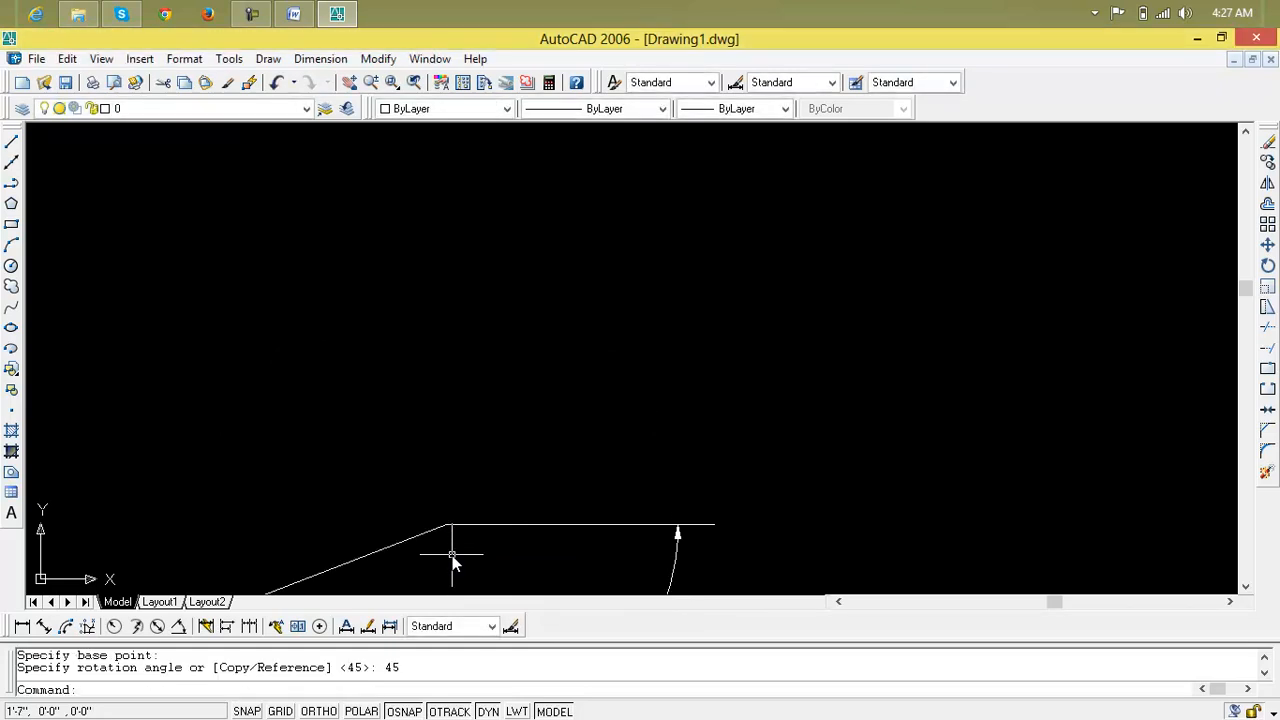
- Undo the last 45° rotation of the slanted line together with the view changes made after it
middle_drag(434, 517, 457, 414)
scroll(473, 421, down, 4)
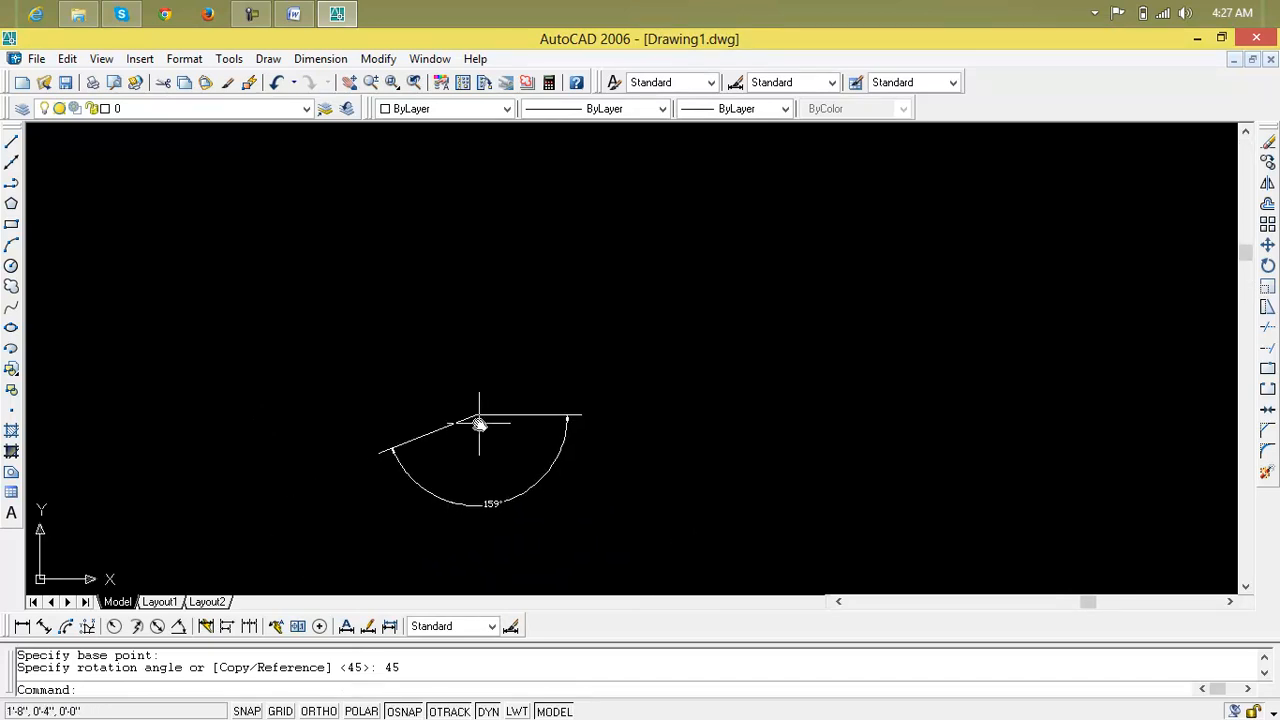
scroll(479, 423, up, 2)
key(ctrl+z)
key(ctrl+z)
key(ctrl+z)
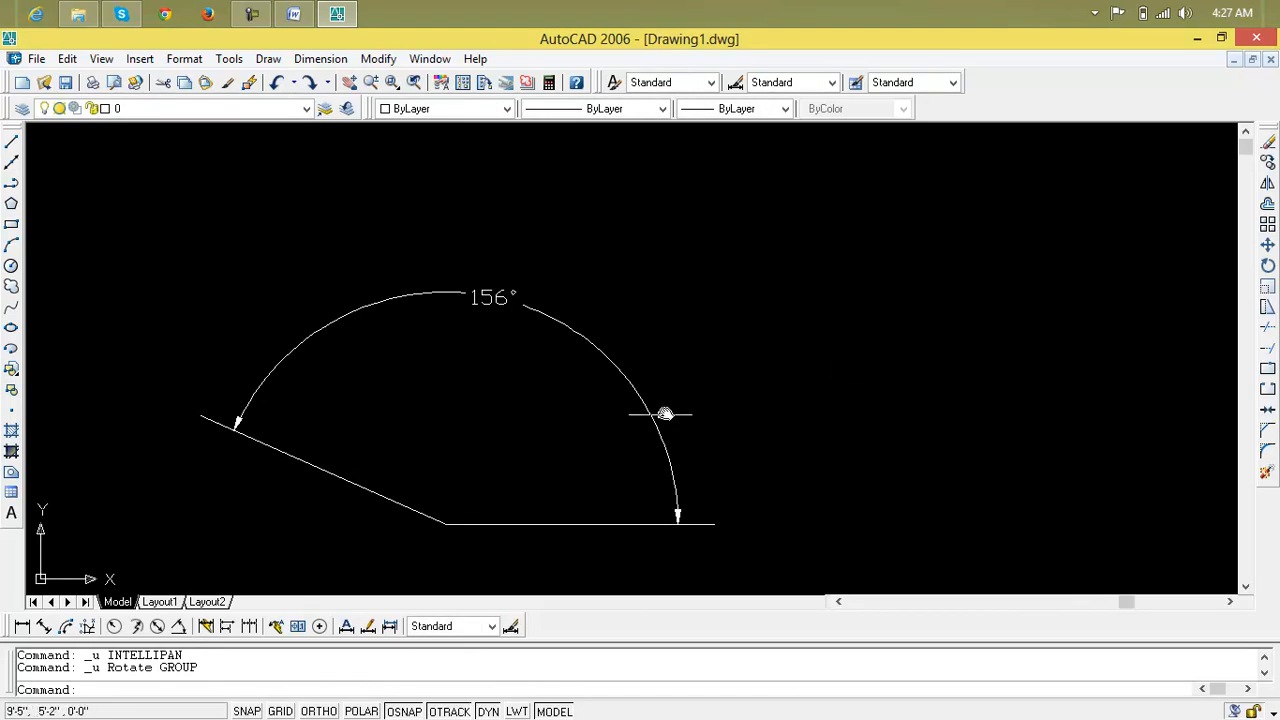
- Rotate the slanted line about the shared corner using the Reference option, with reference angle 156 and new angle 45
click(1268, 265)
click(370, 492)
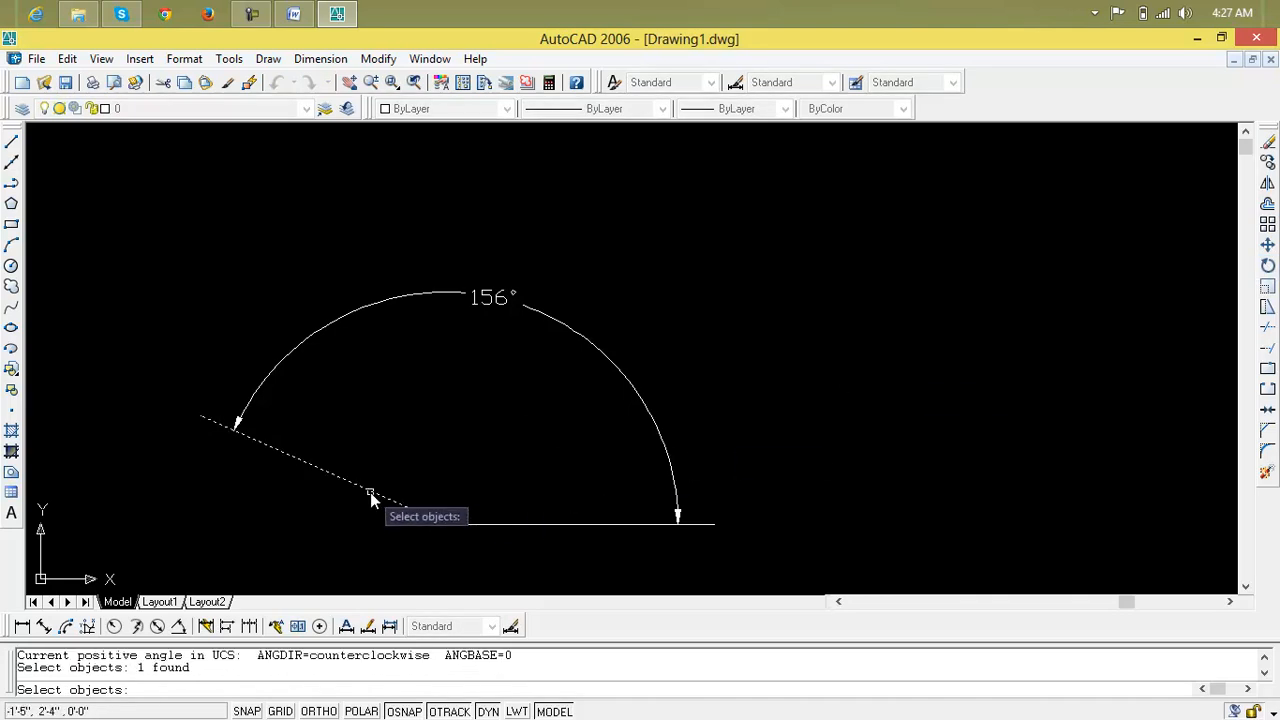
key(Return)
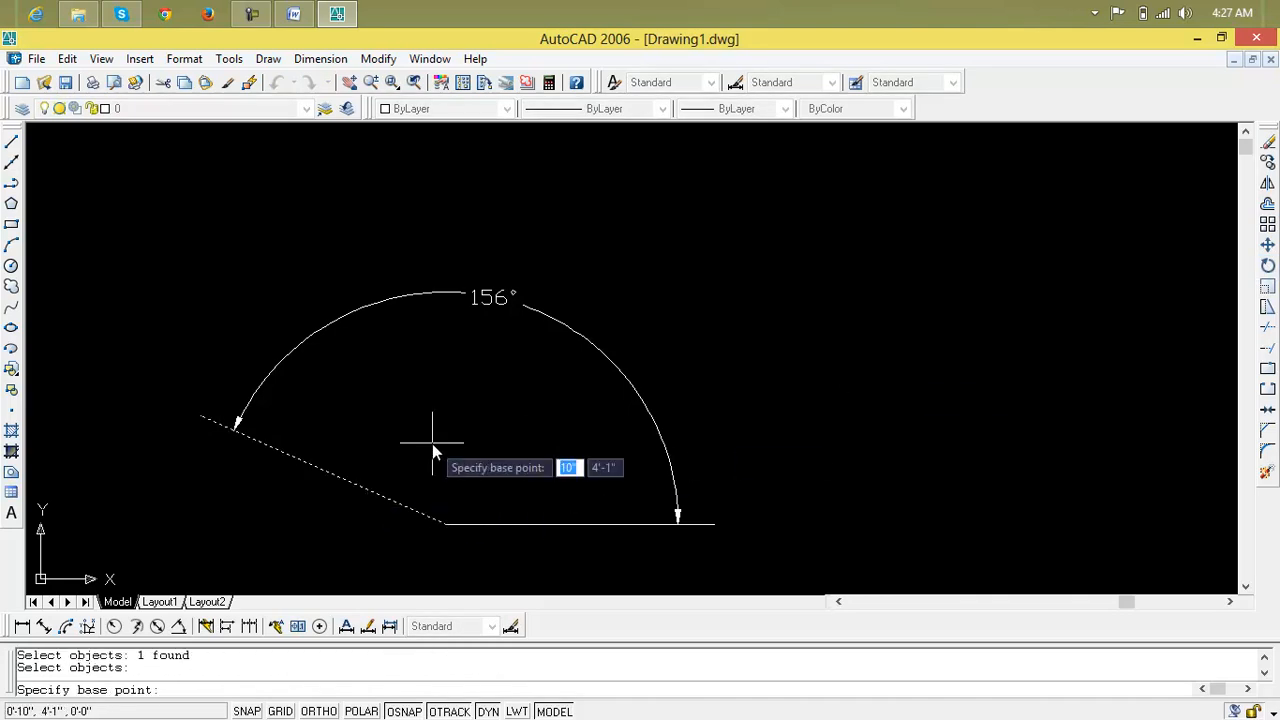
click(450, 528)
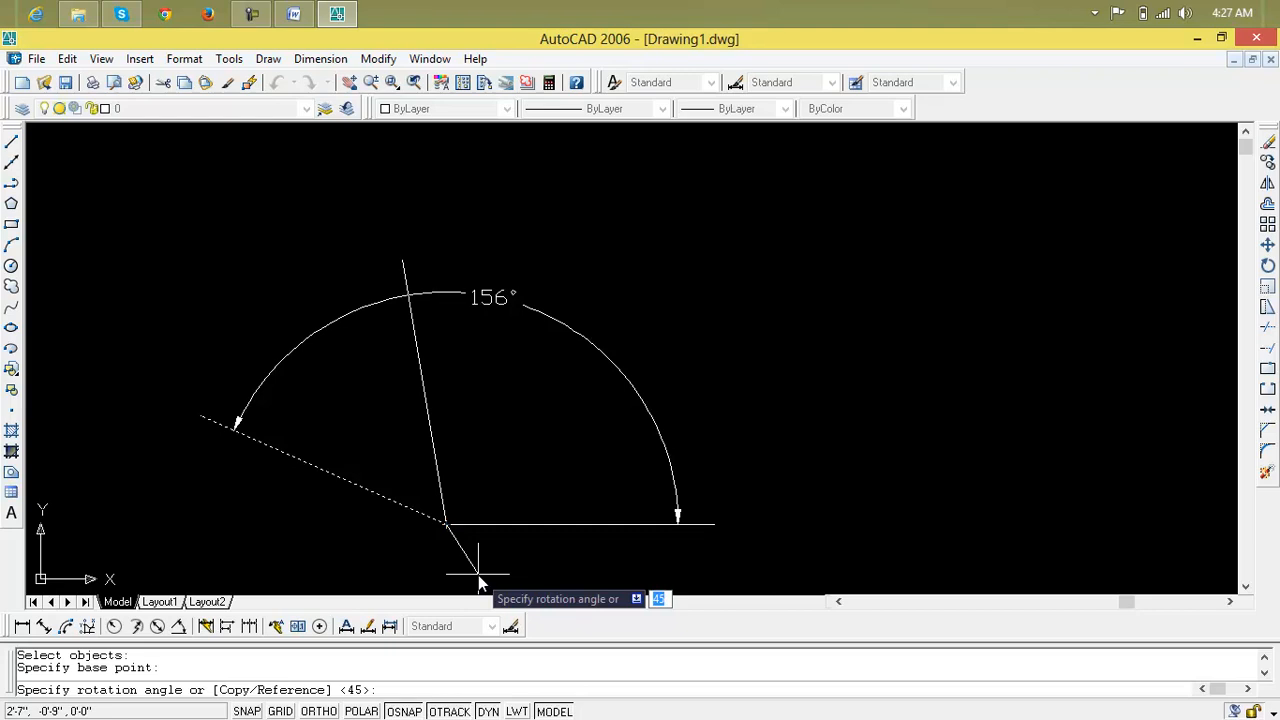
text(r)
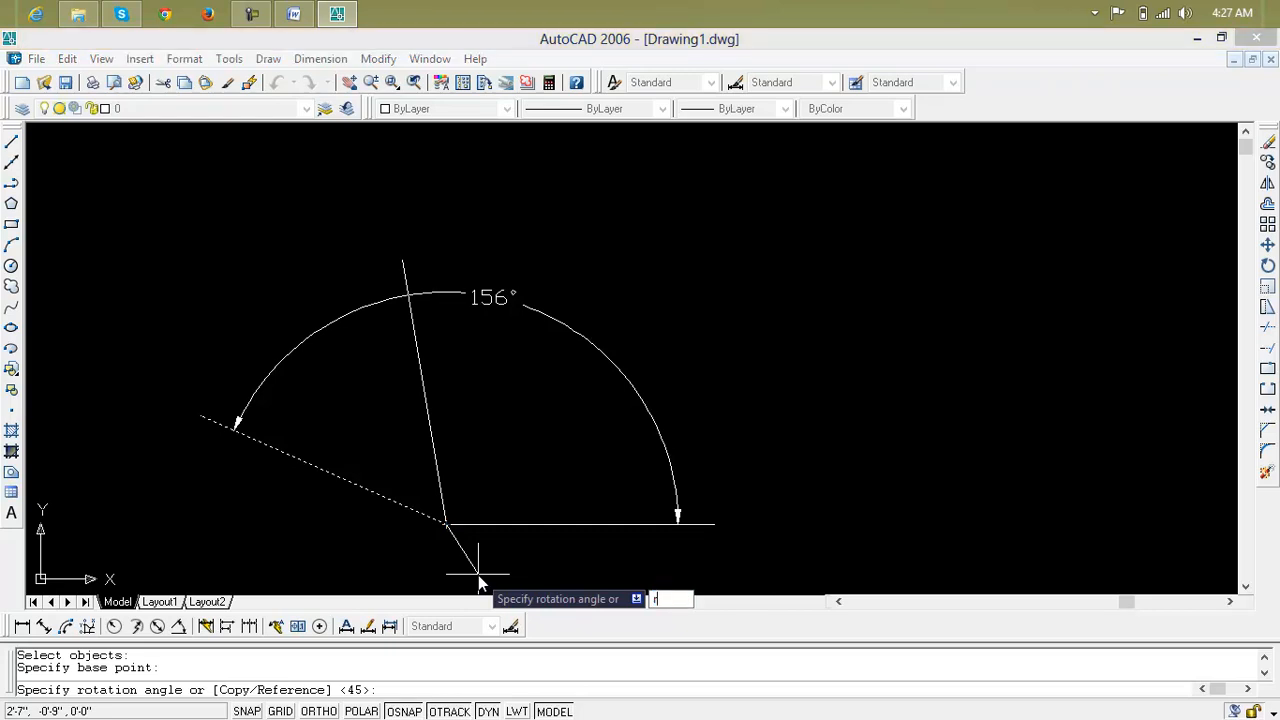
key(Return)
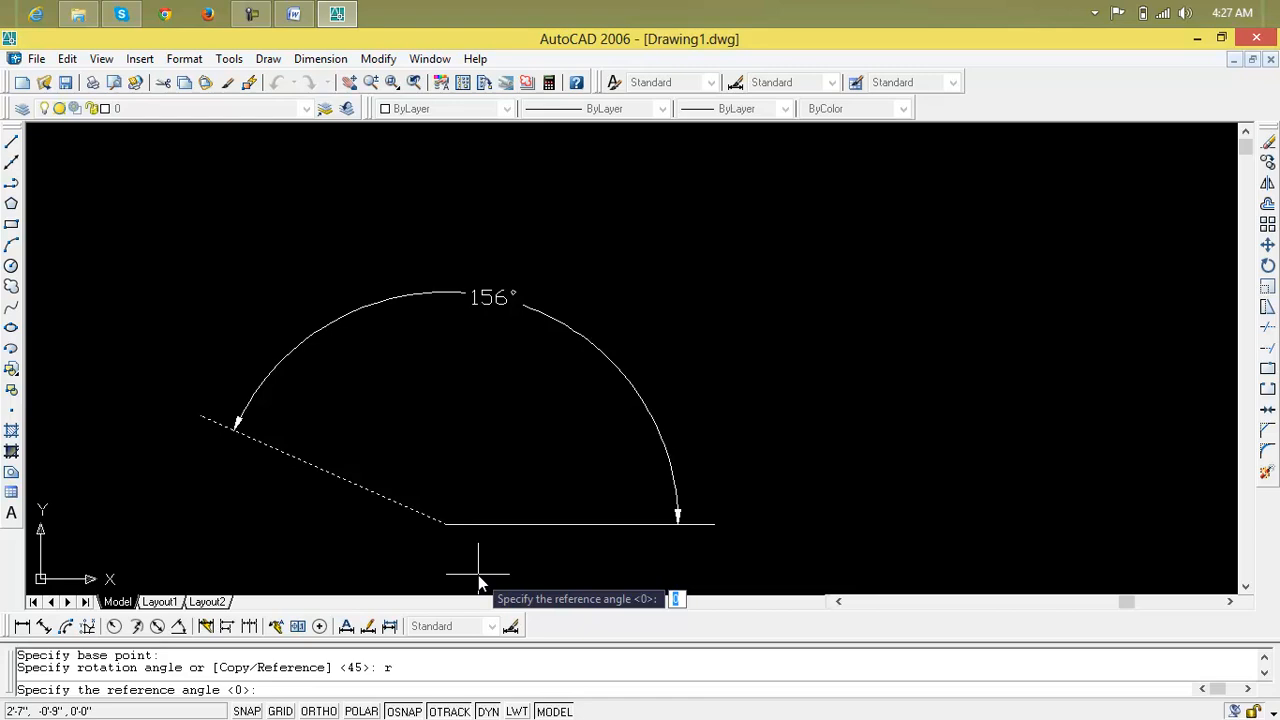
text(156)
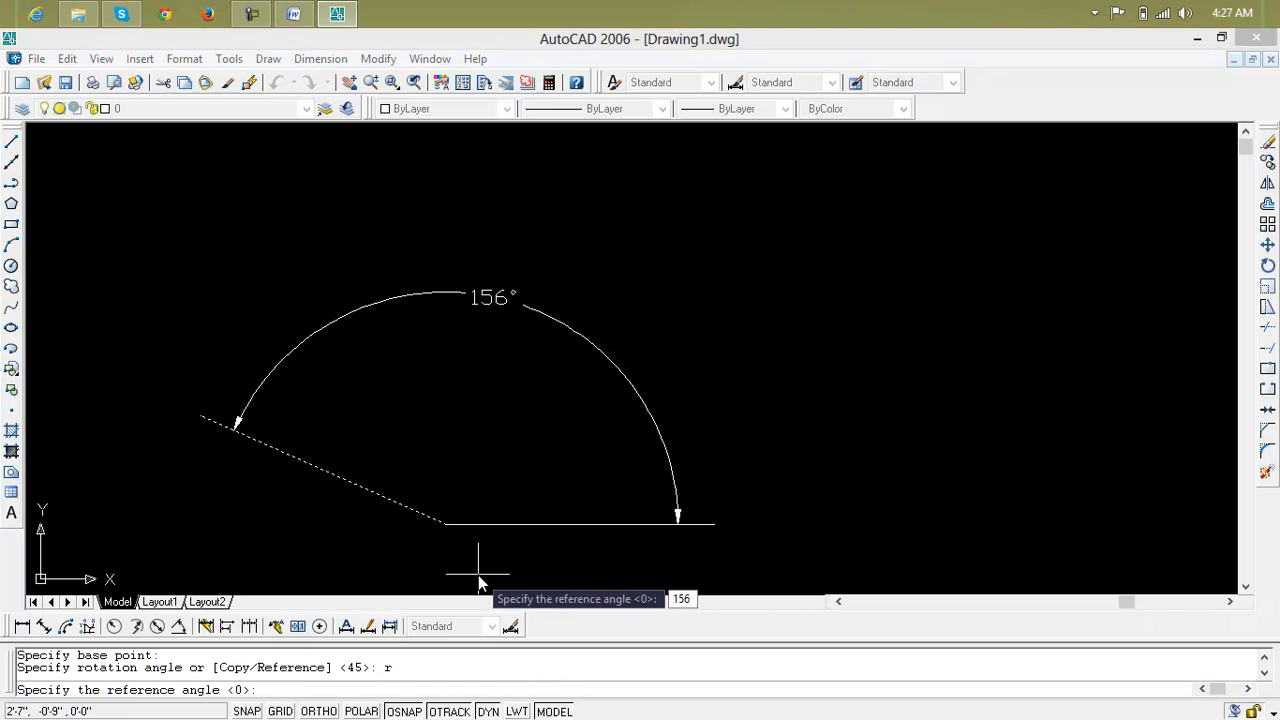
key(Return)
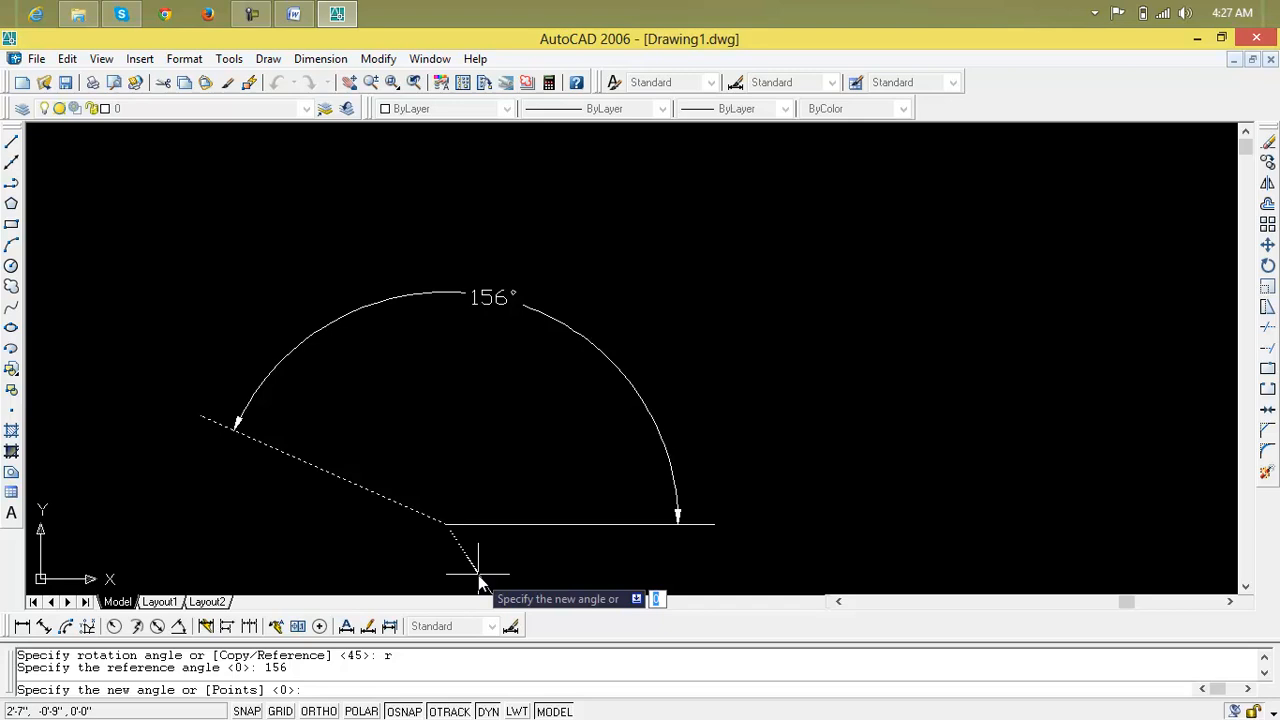
text(45)
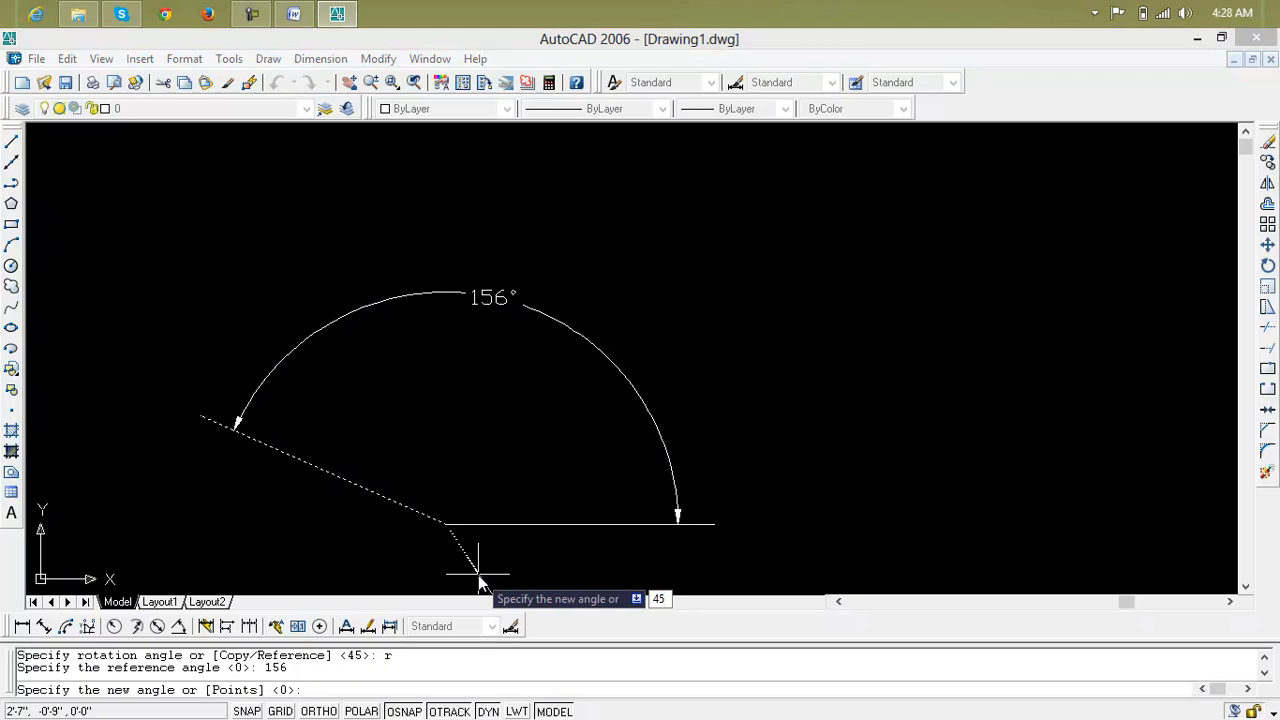
key(Return)
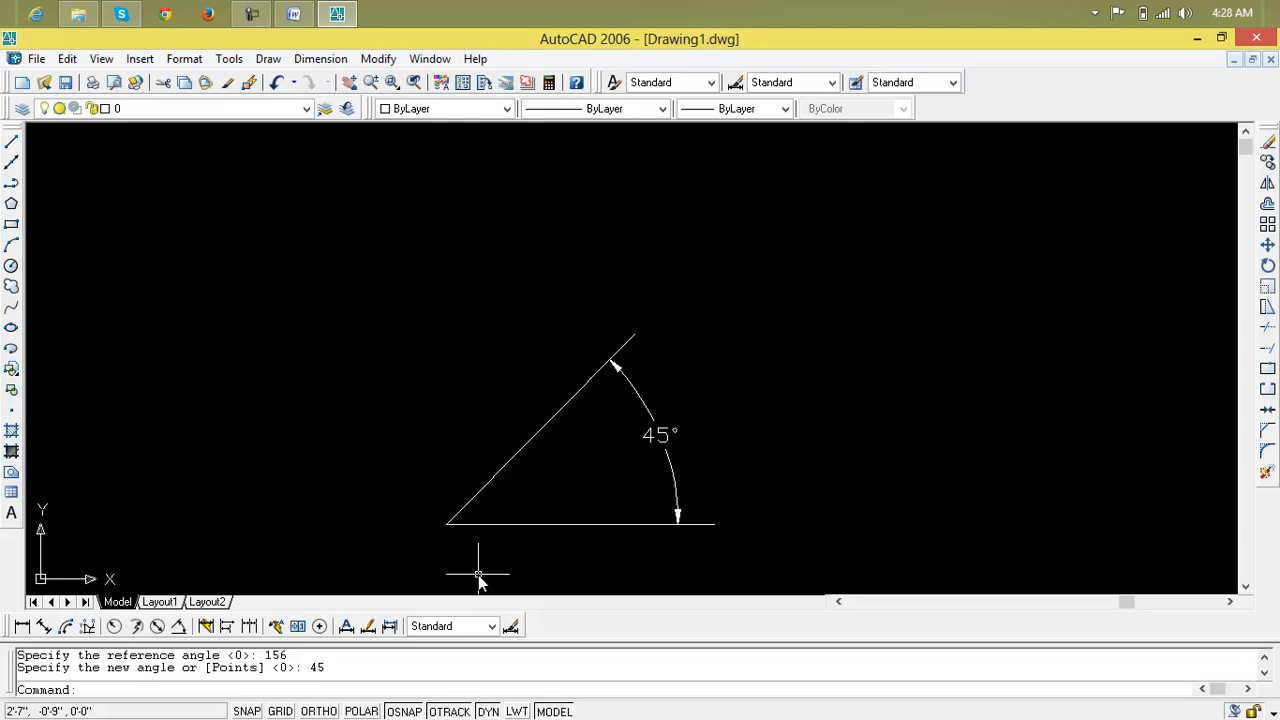
key(Escape)
key(Escape)
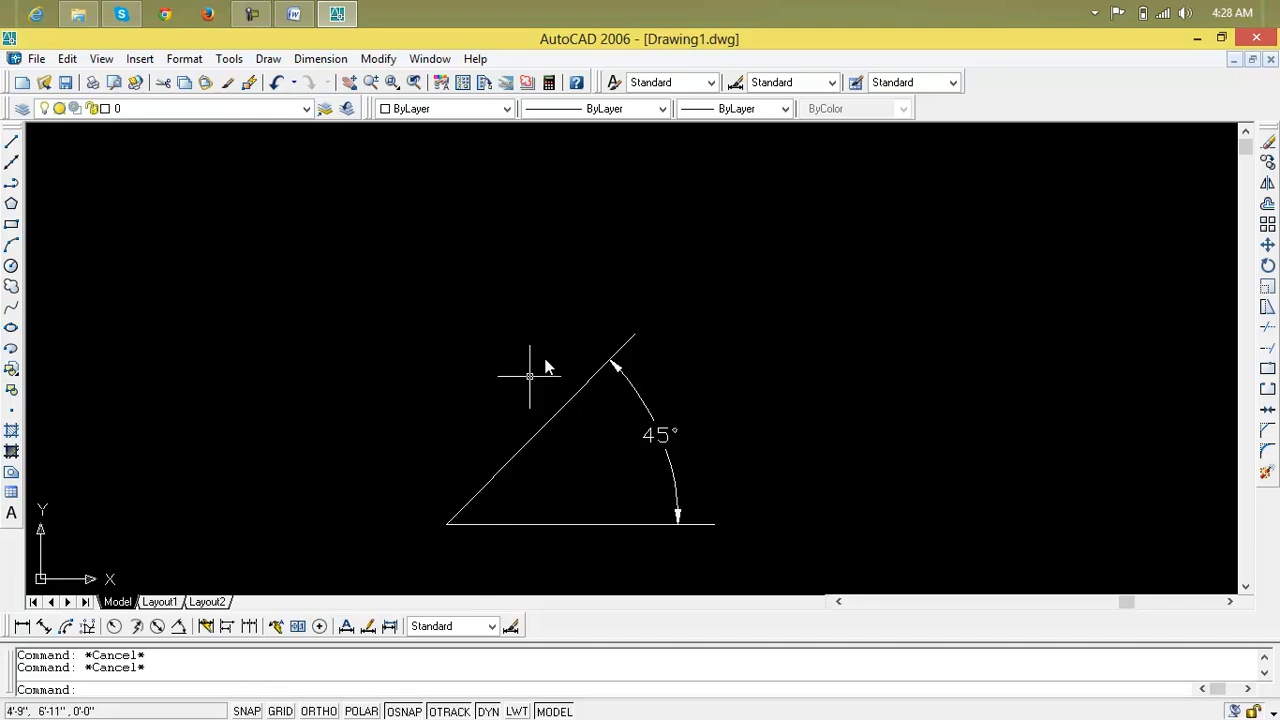
- Erase the slanted line and the angular dimension, keeping the horizontal line
click(838, 250)
click(558, 412)
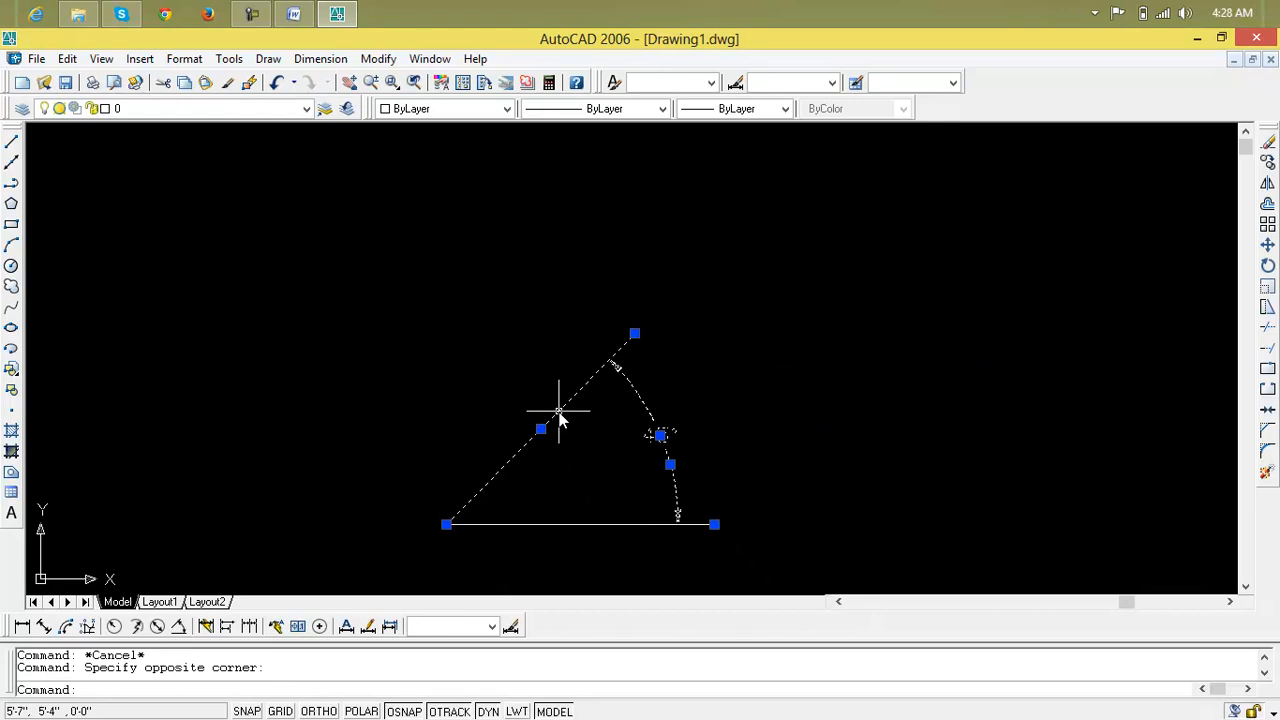
key(Delete)
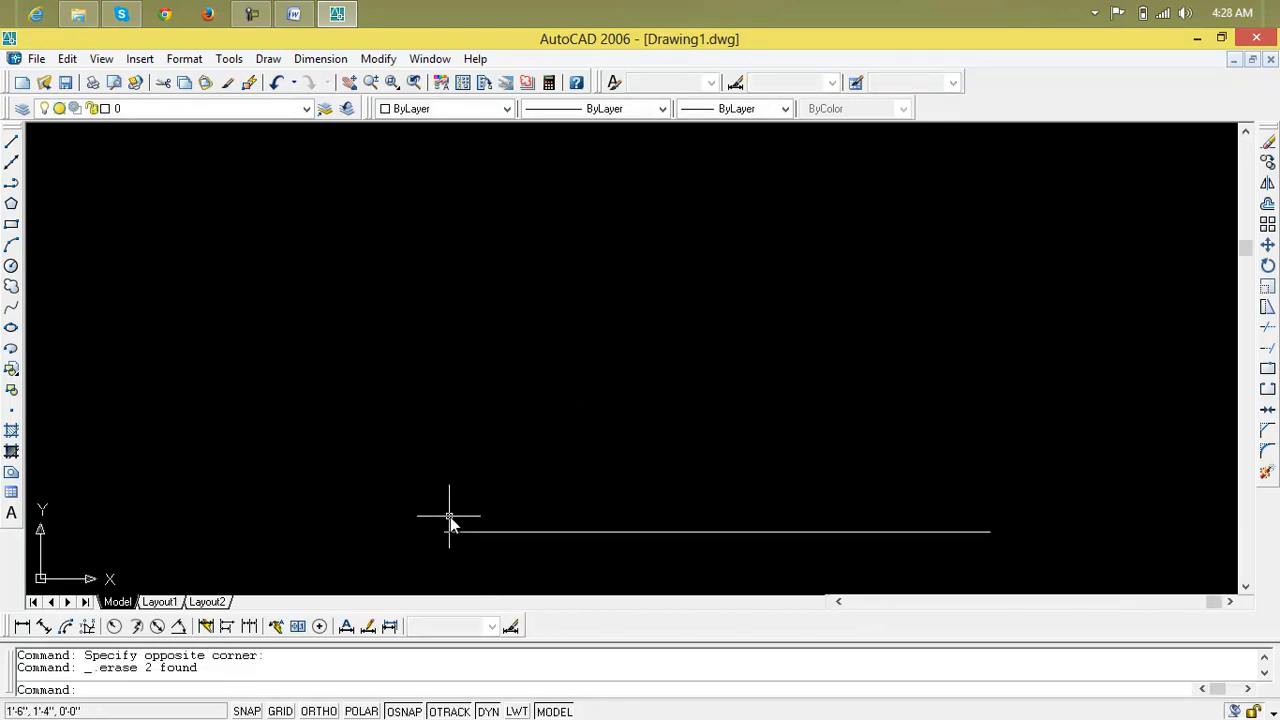
- Draw a tall, narrow rectangle standing upright on the left end of the horizontal line
middle_drag(511, 520, 486, 493)
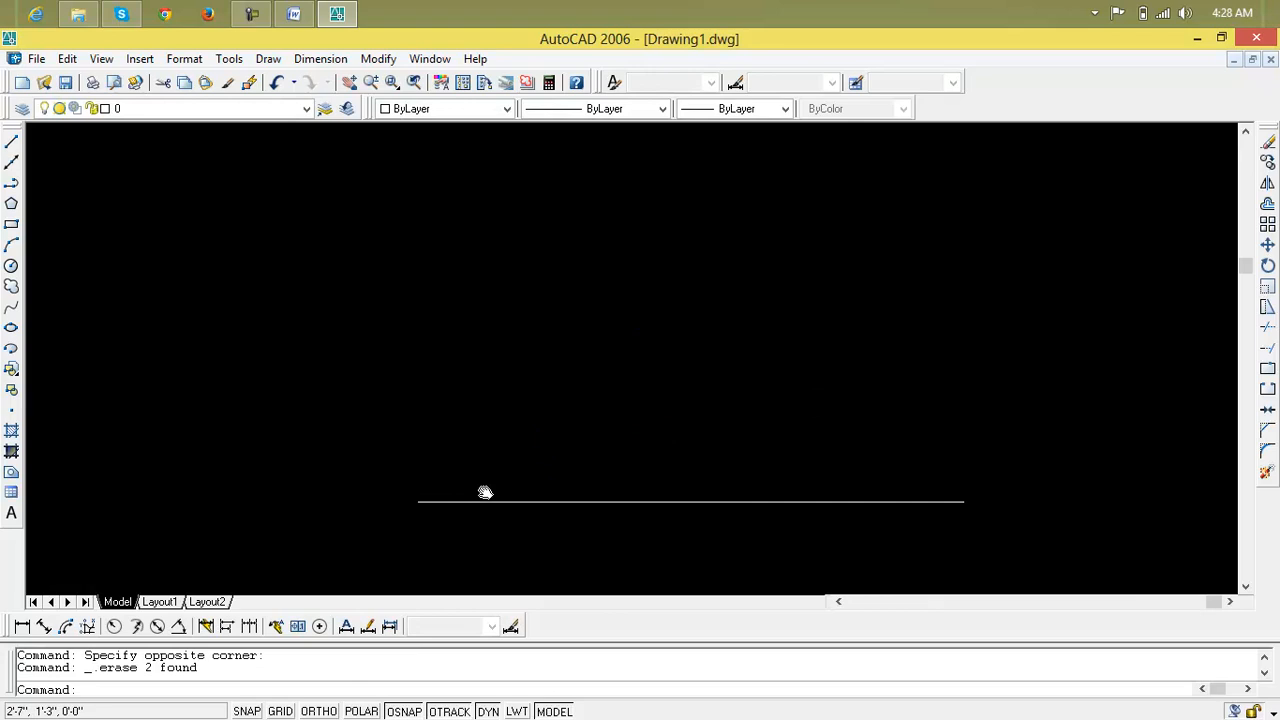
click(11, 224)
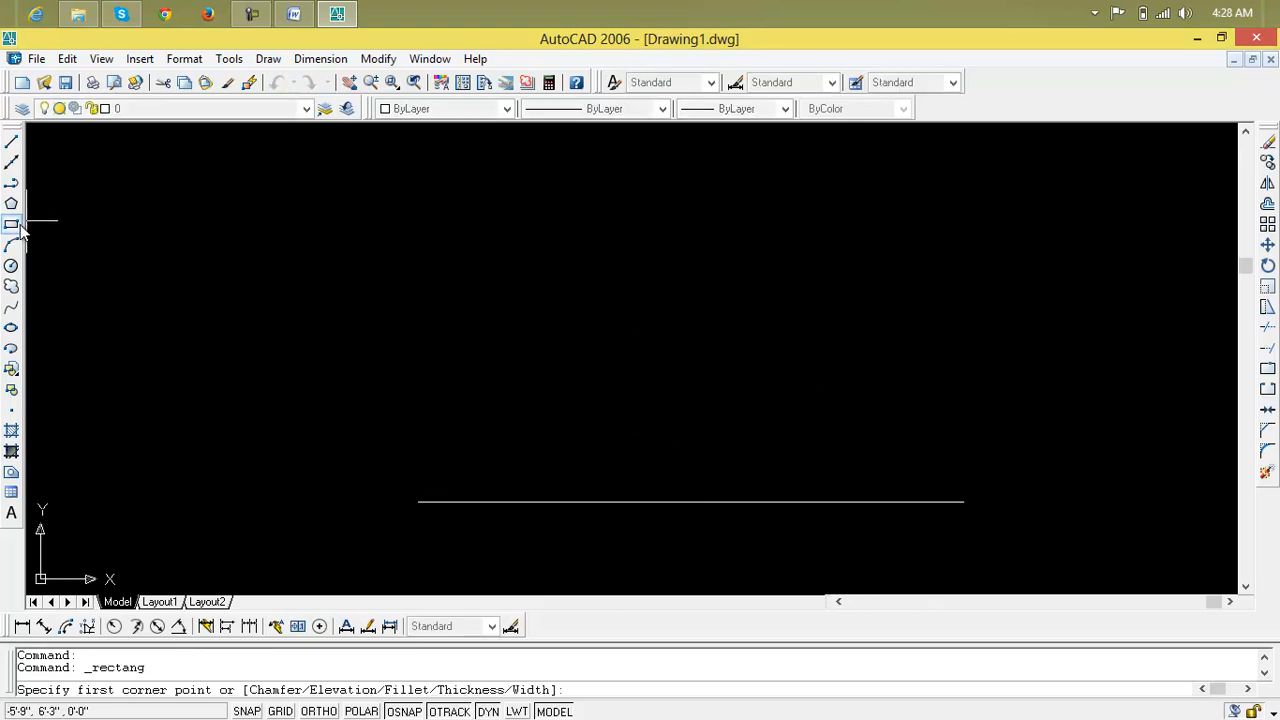
click(419, 504)
middle_drag(442, 151, 444, 193)
click(437, 149)
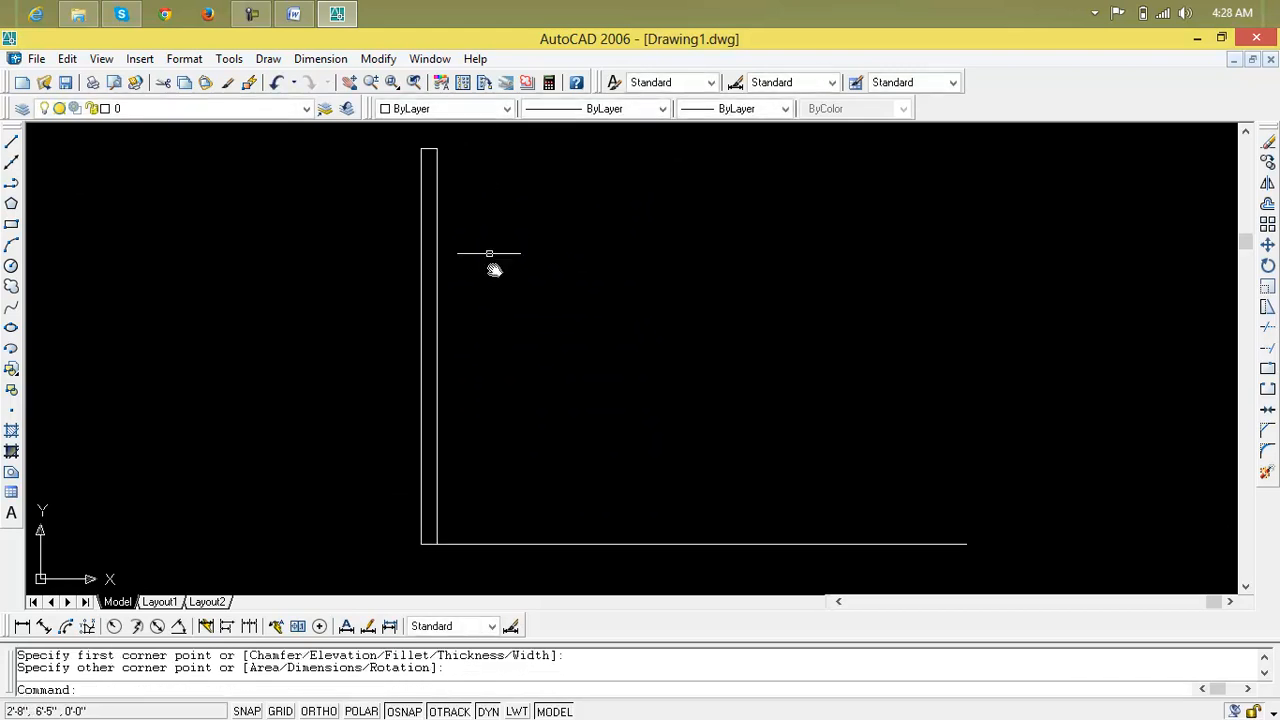
- Add an angular dimension between the rectangle's inner long edge and the horizontal line, placing the arc inside the corner
scroll(526, 386, down, 4)
middle_drag(513, 380, 466, 377)
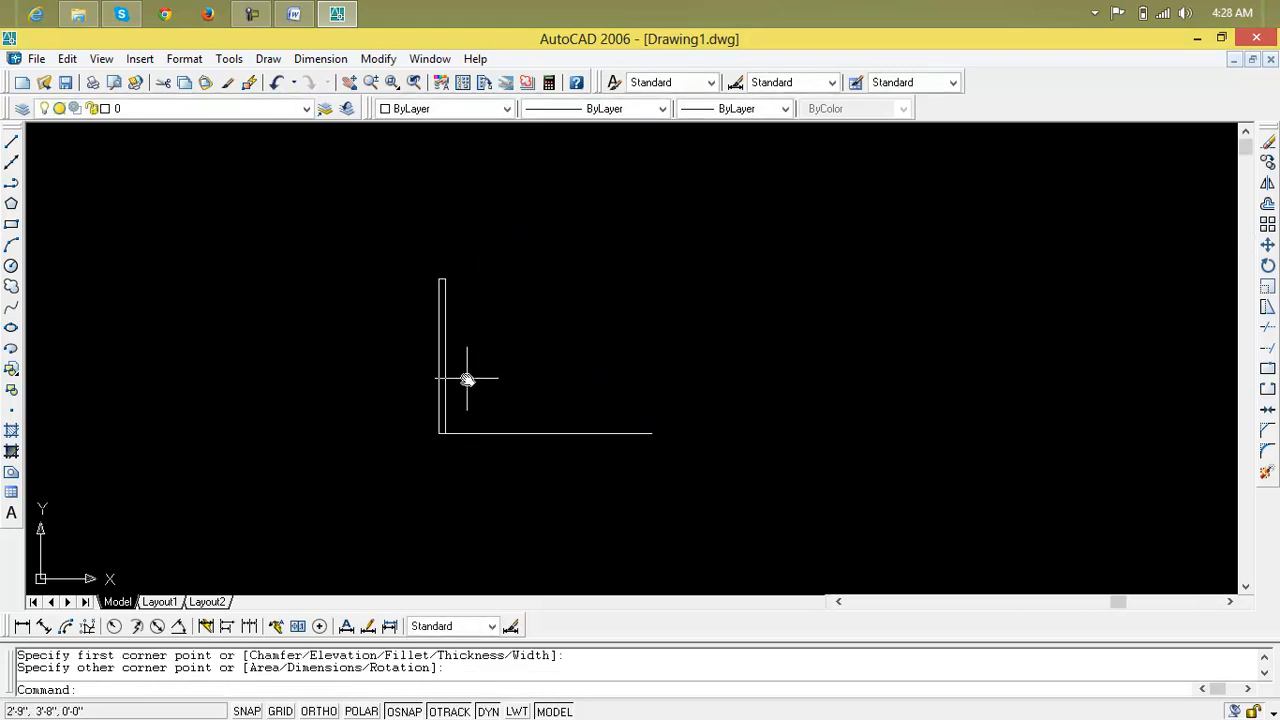
scroll(466, 377, up, 4)
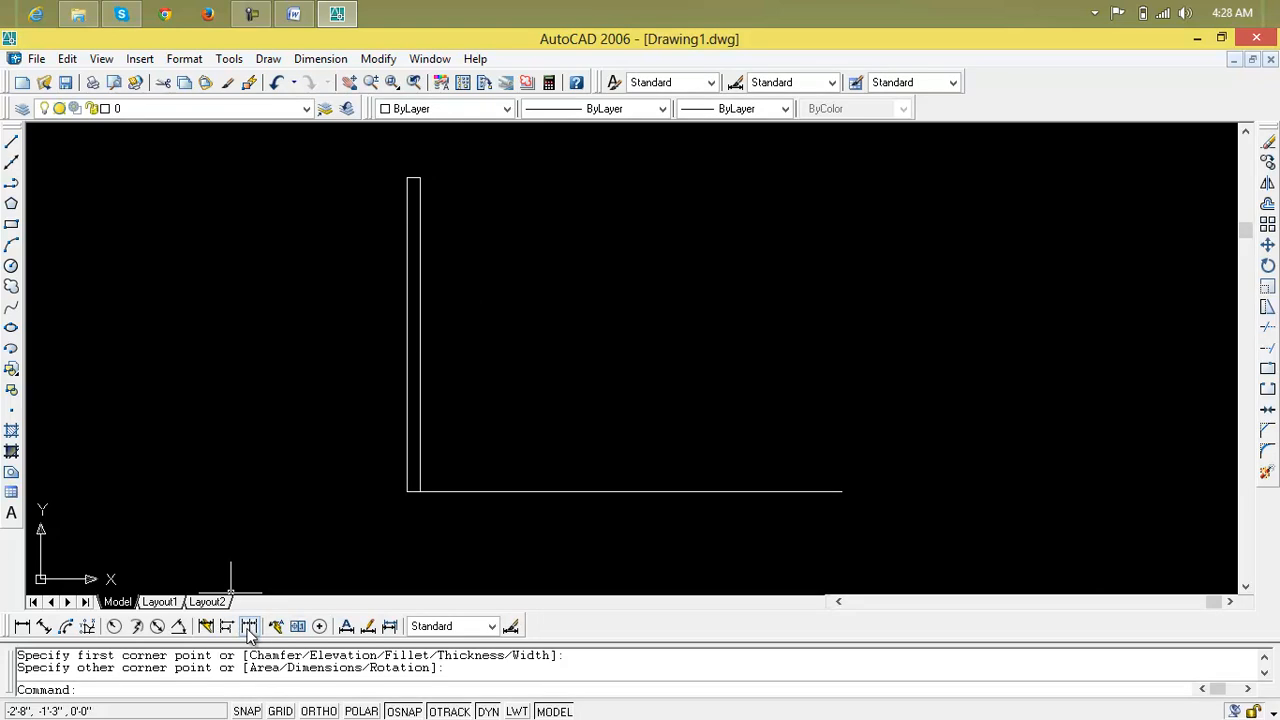
click(178, 626)
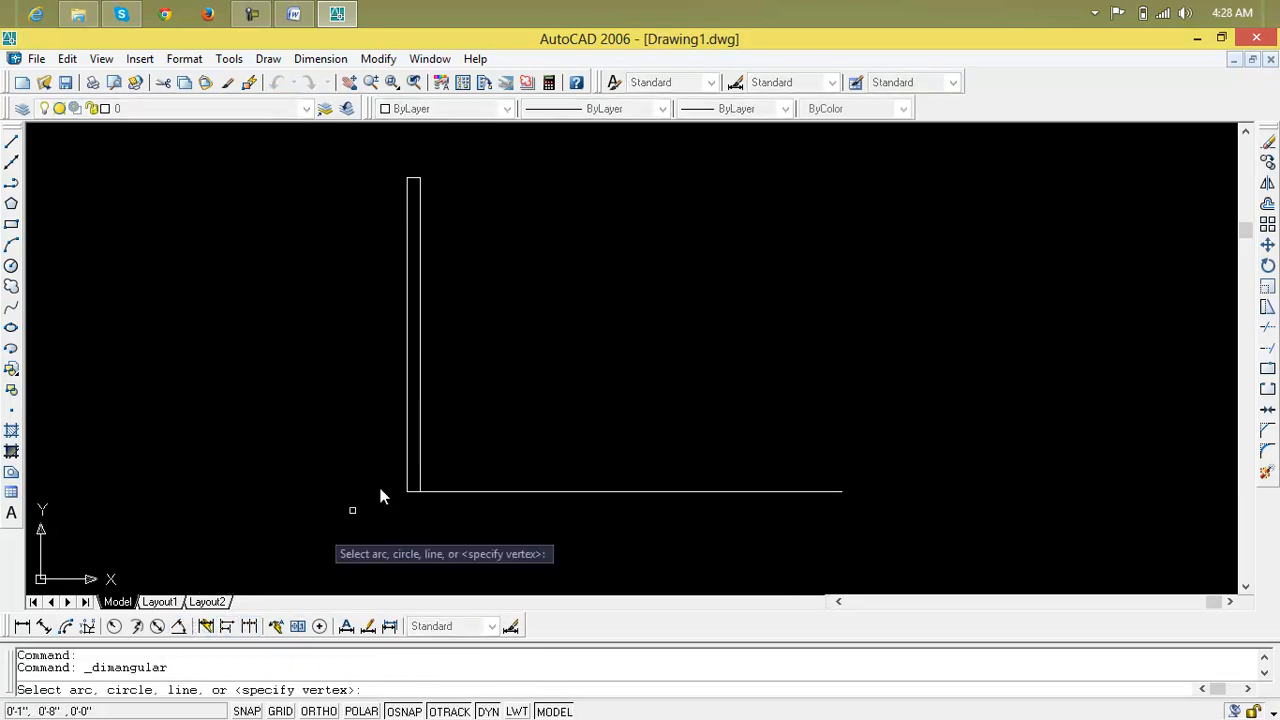
click(420, 446)
click(459, 492)
click(640, 355)
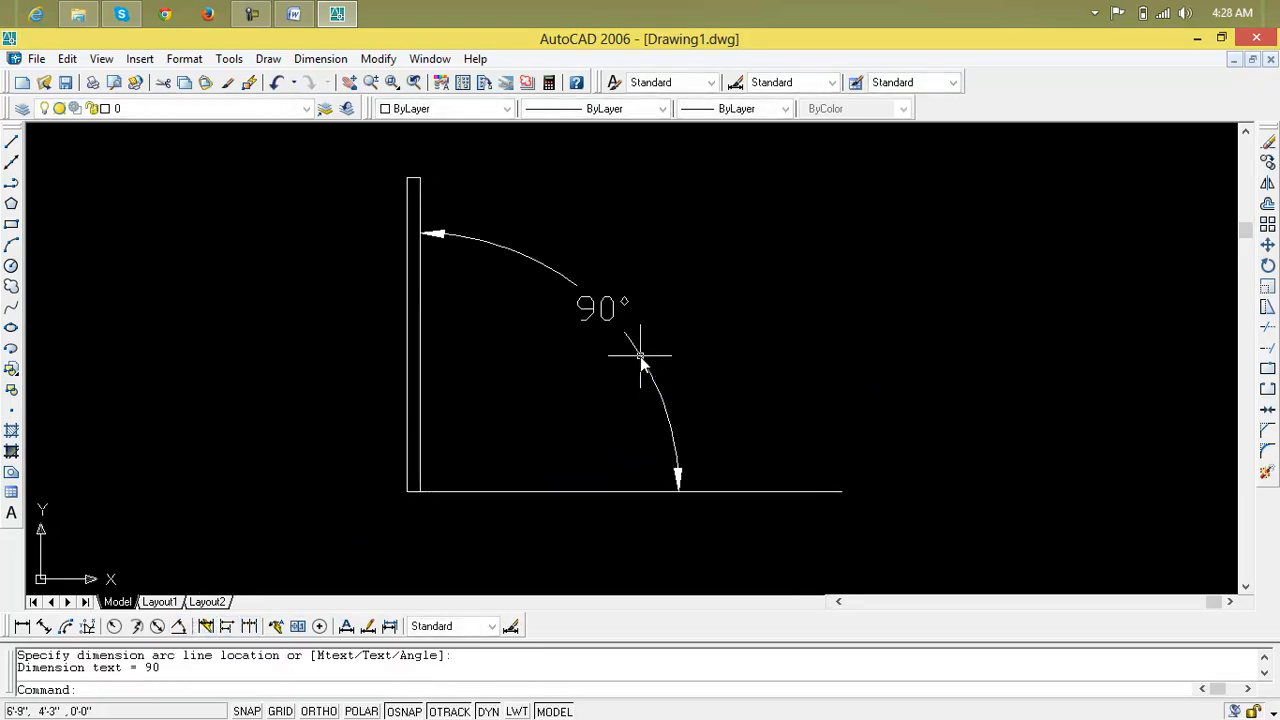
- Rotate the upright rectangle by 45 degrees about its lower inner corner on the horizontal line
scroll(730, 360, down, 4)
middle_drag(730, 362, 614, 398)
scroll(549, 408, up, 3)
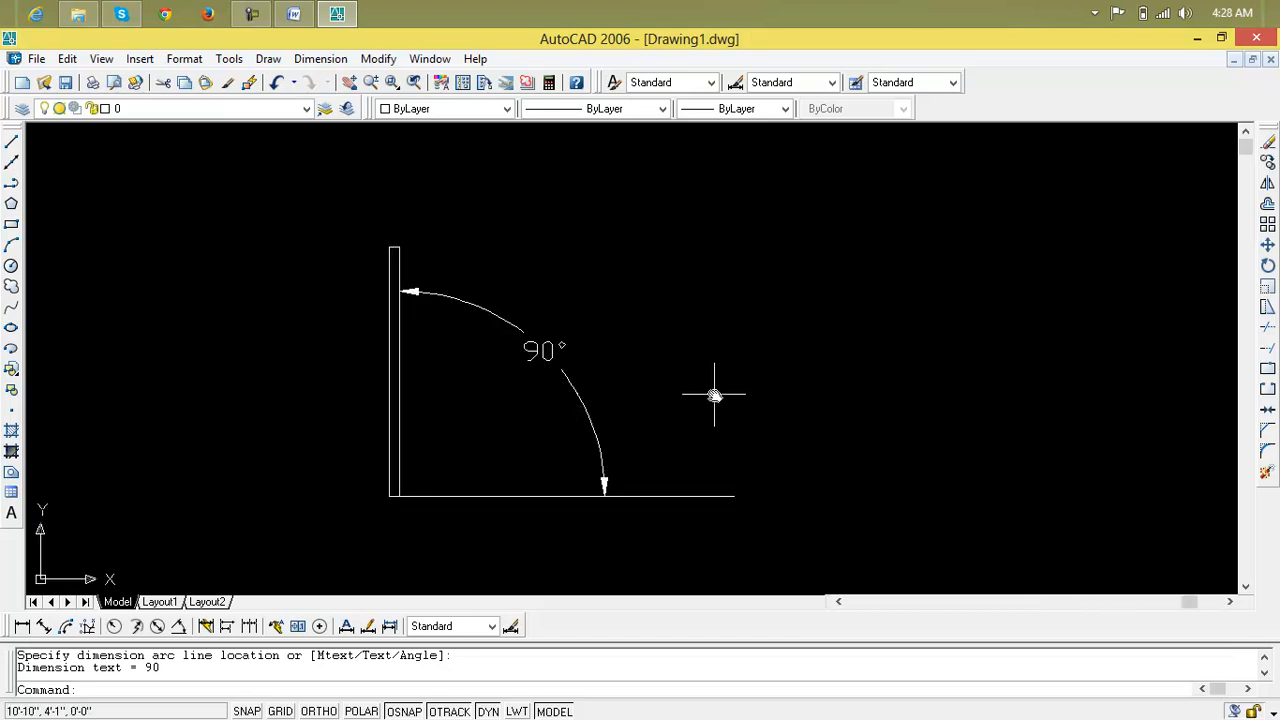
click(1267, 265)
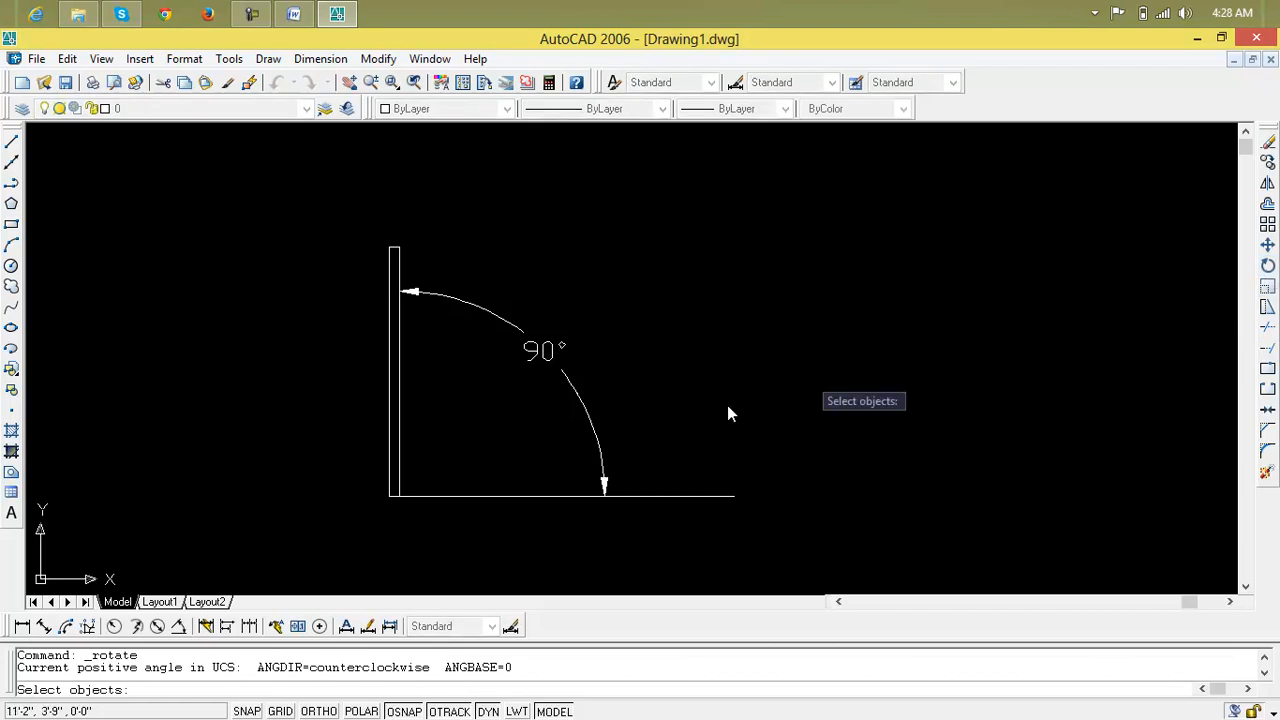
click(396, 440)
key(Return)
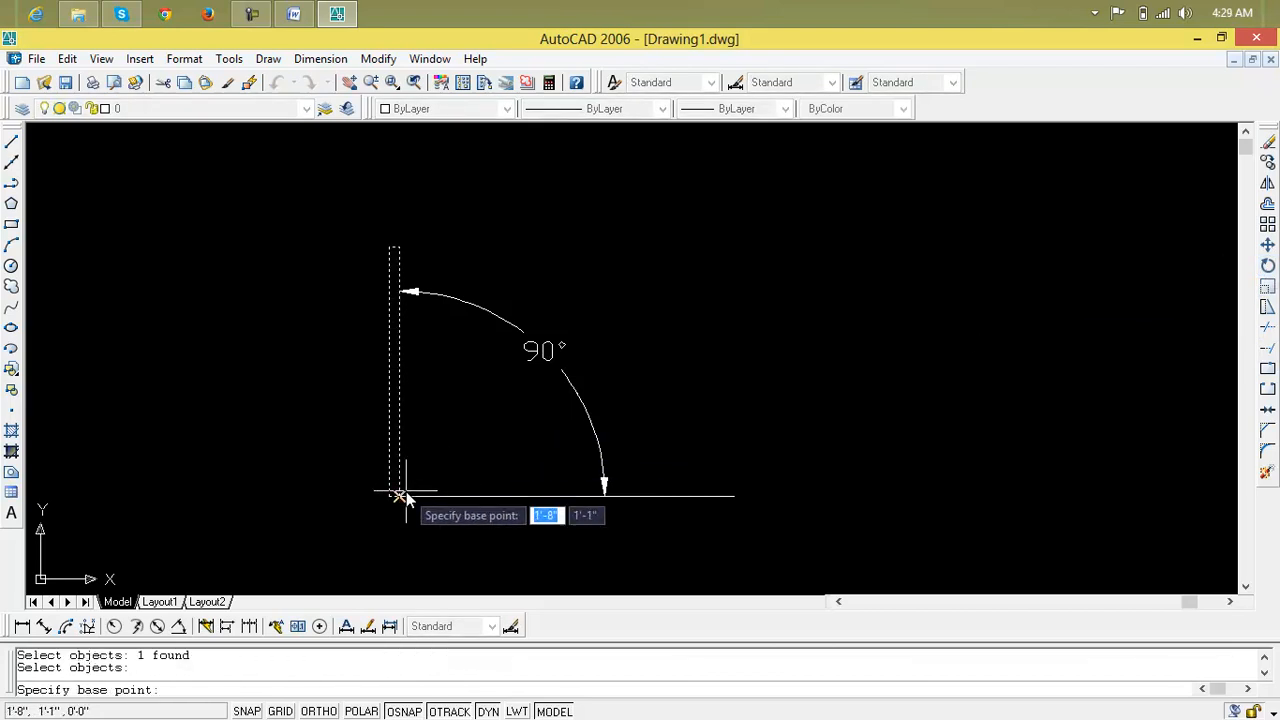
click(401, 497)
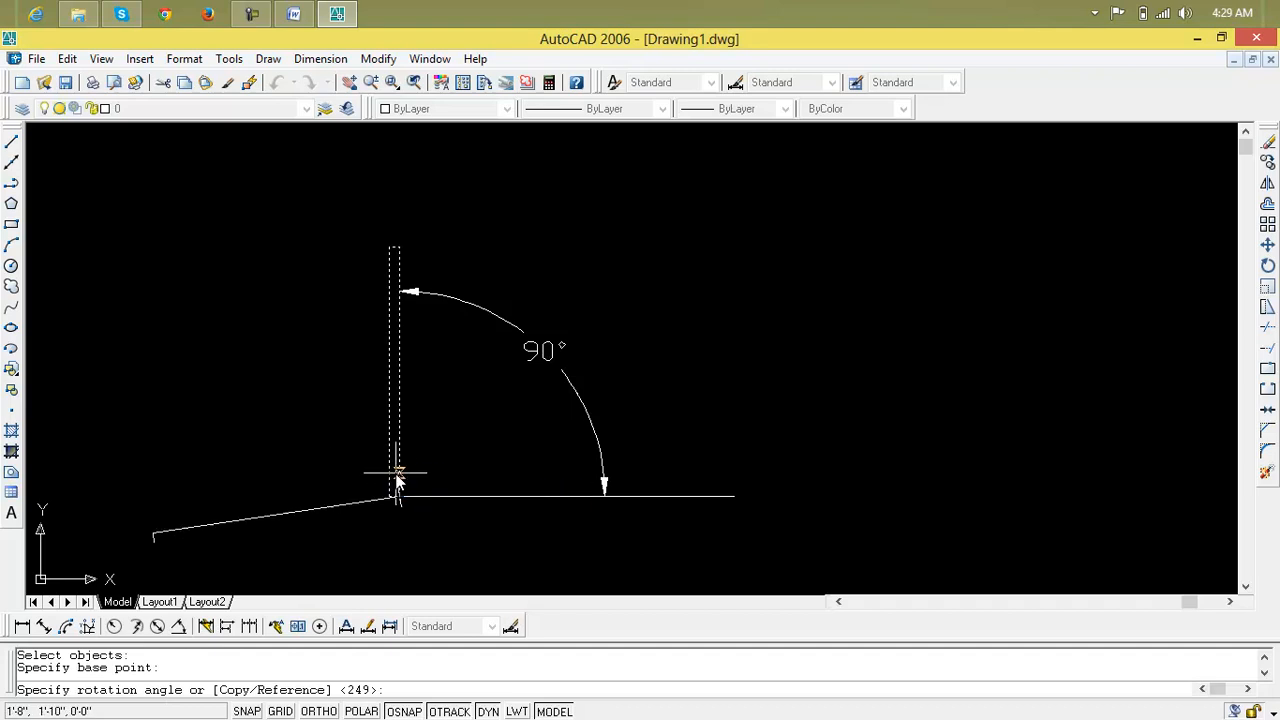
text(45)
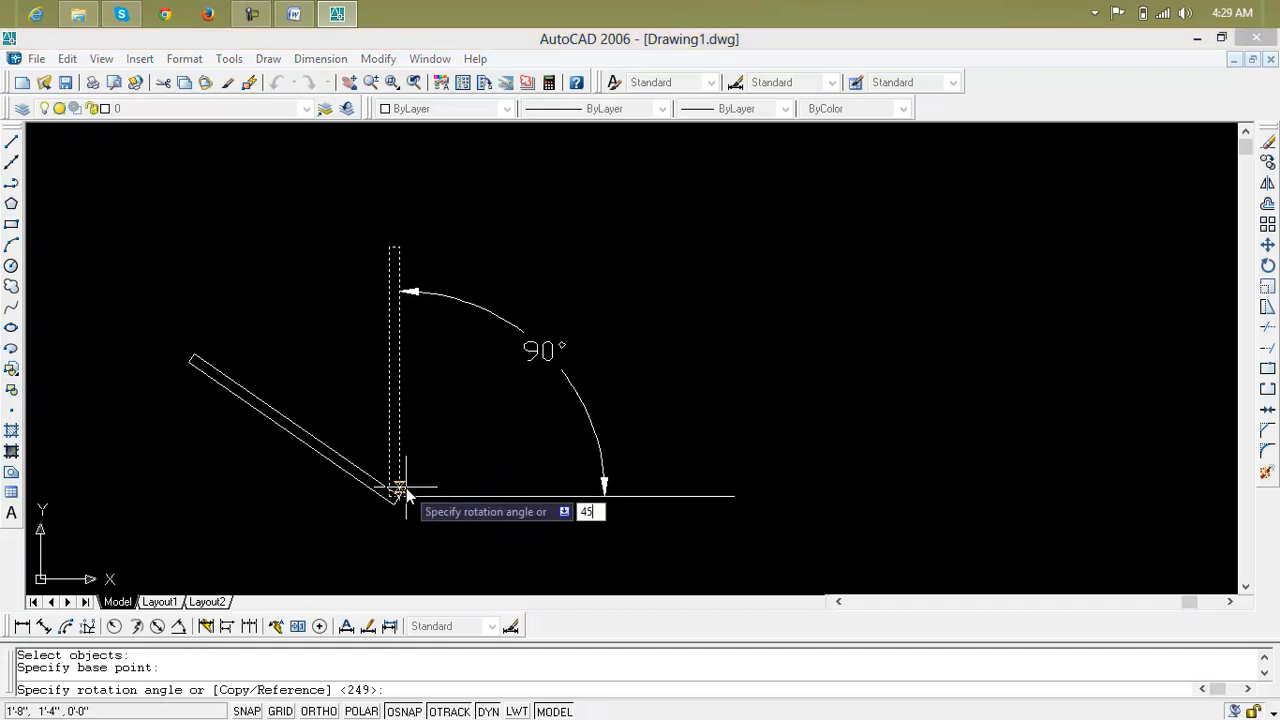
key(Return)
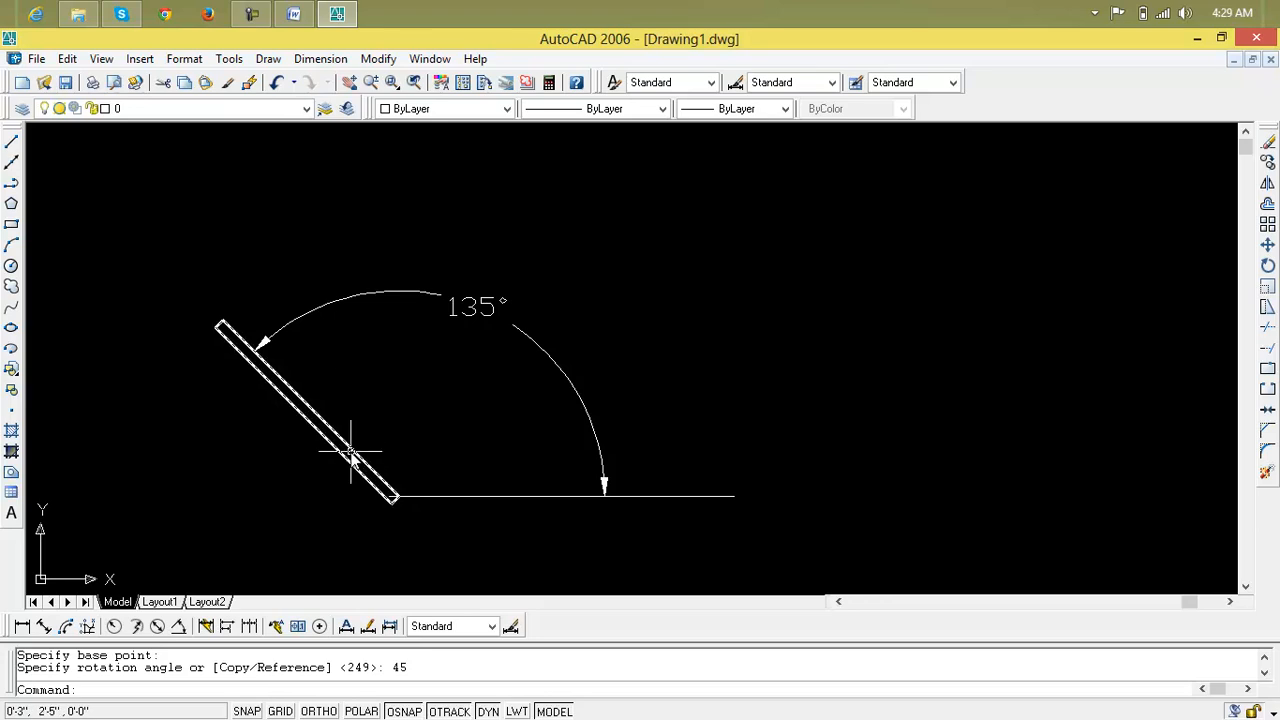
- Rotate the tilted rectangle about its inner corner on the horizontal line using the Reference option, with reference angle 135 and new angle 45
click(1267, 265)
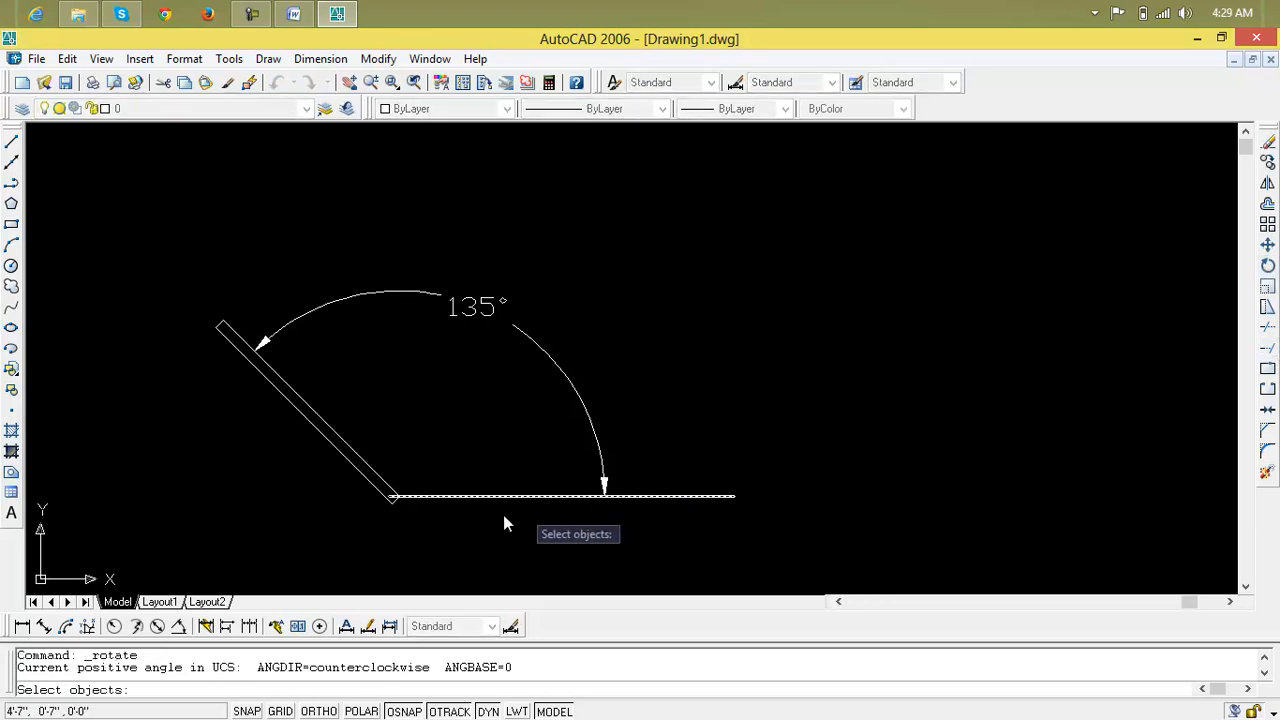
click(362, 476)
key(Return)
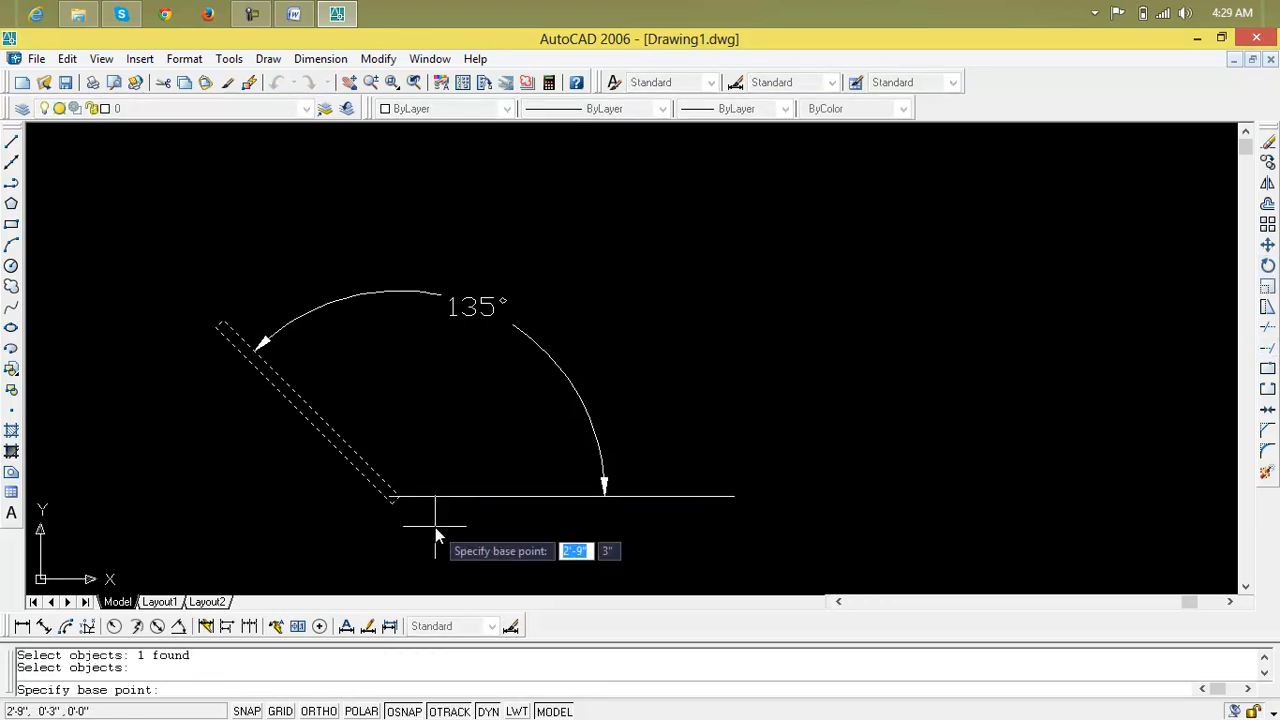
scroll(401, 495, up, 2)
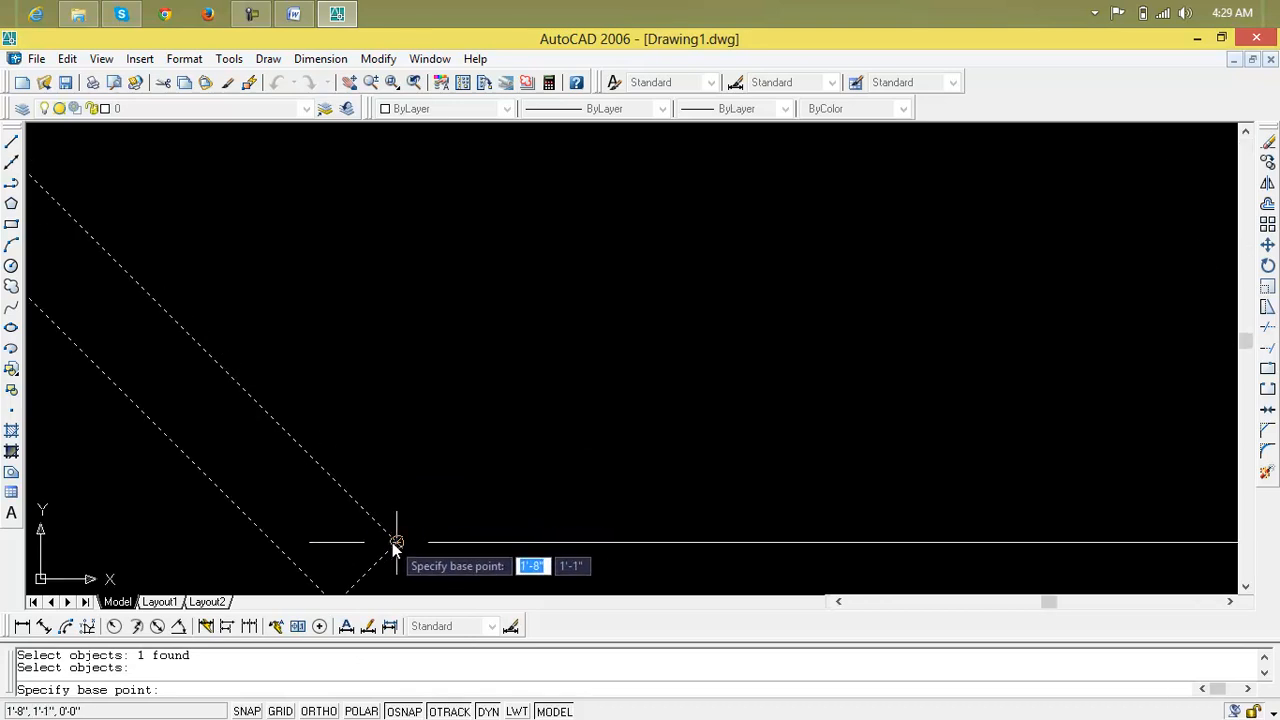
click(394, 542)
scroll(501, 510, down, 3)
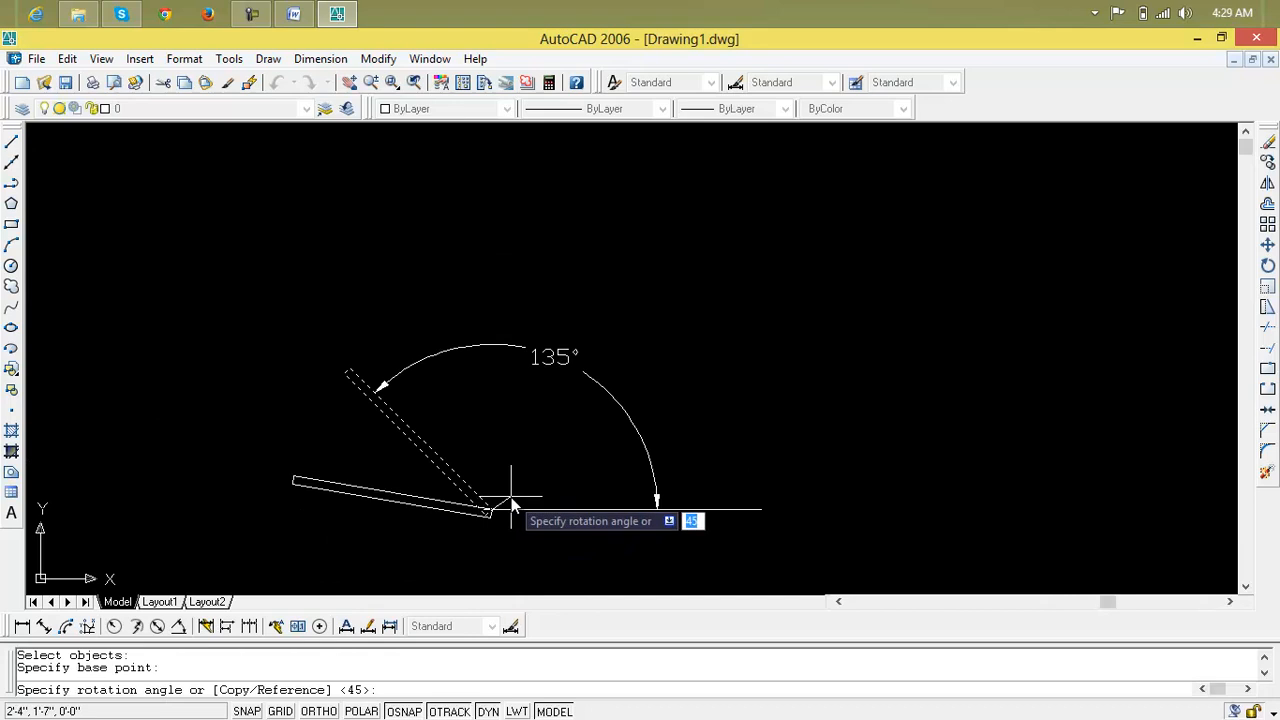
text(r)
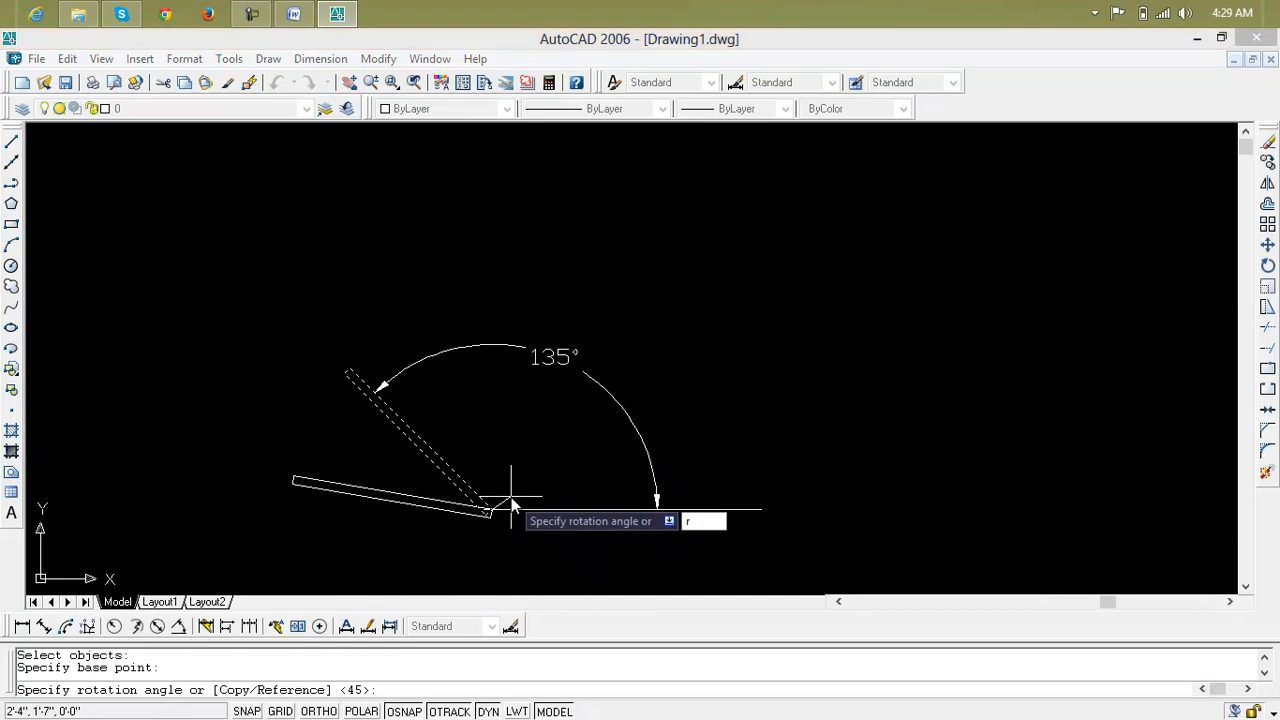
key(Return)
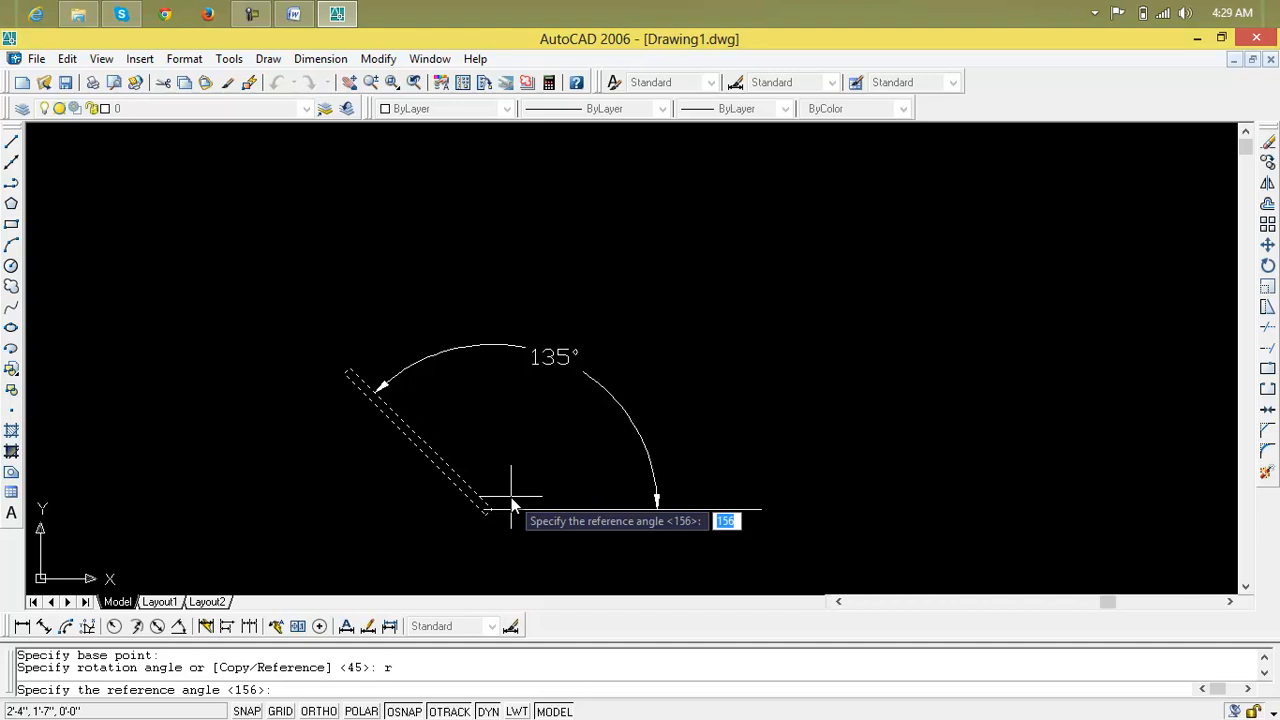
text(135)
key(Return)
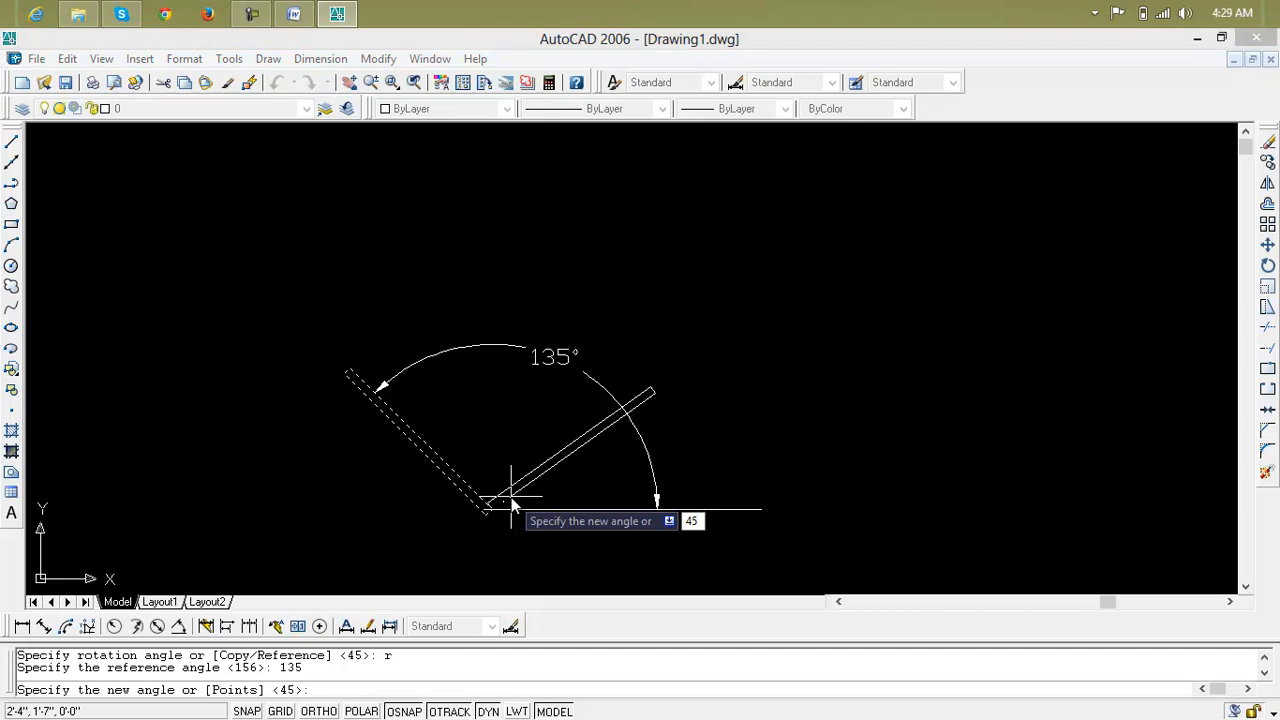
key(Return)
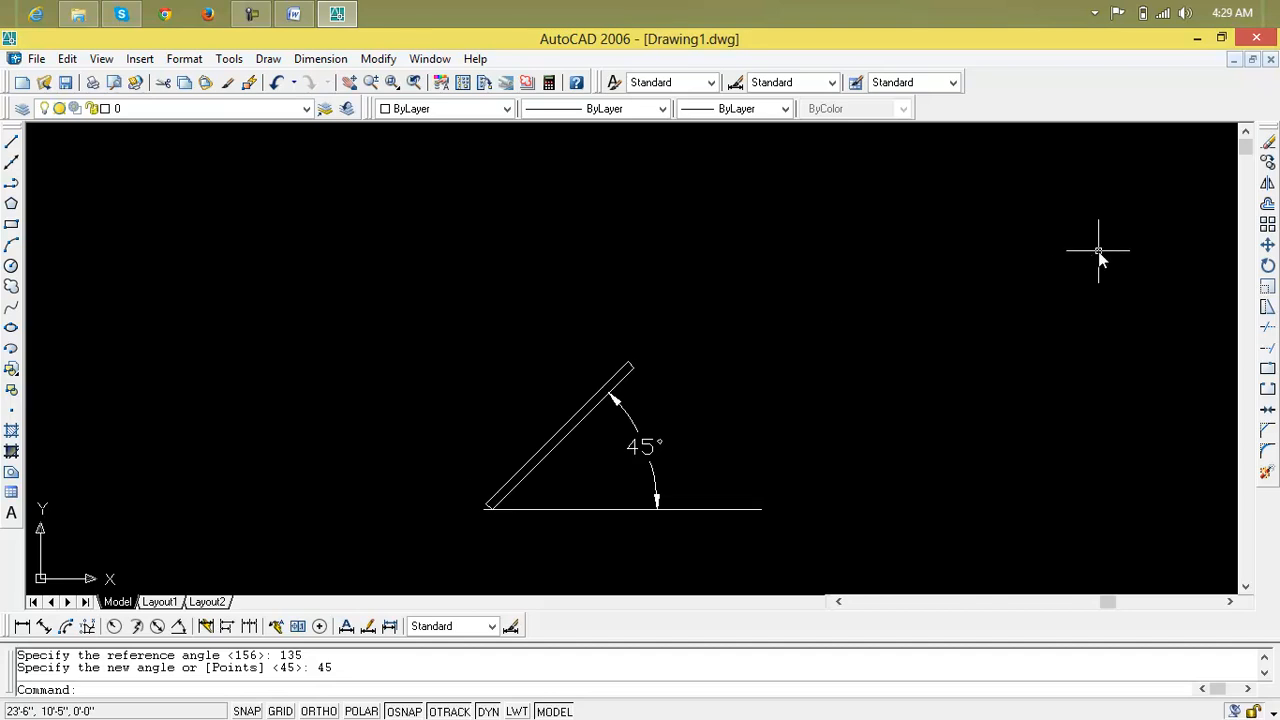
- Erase the rectangle, horizontal line and angular dimension together, and minimize the program window
click(1048, 314)
click(446, 540)
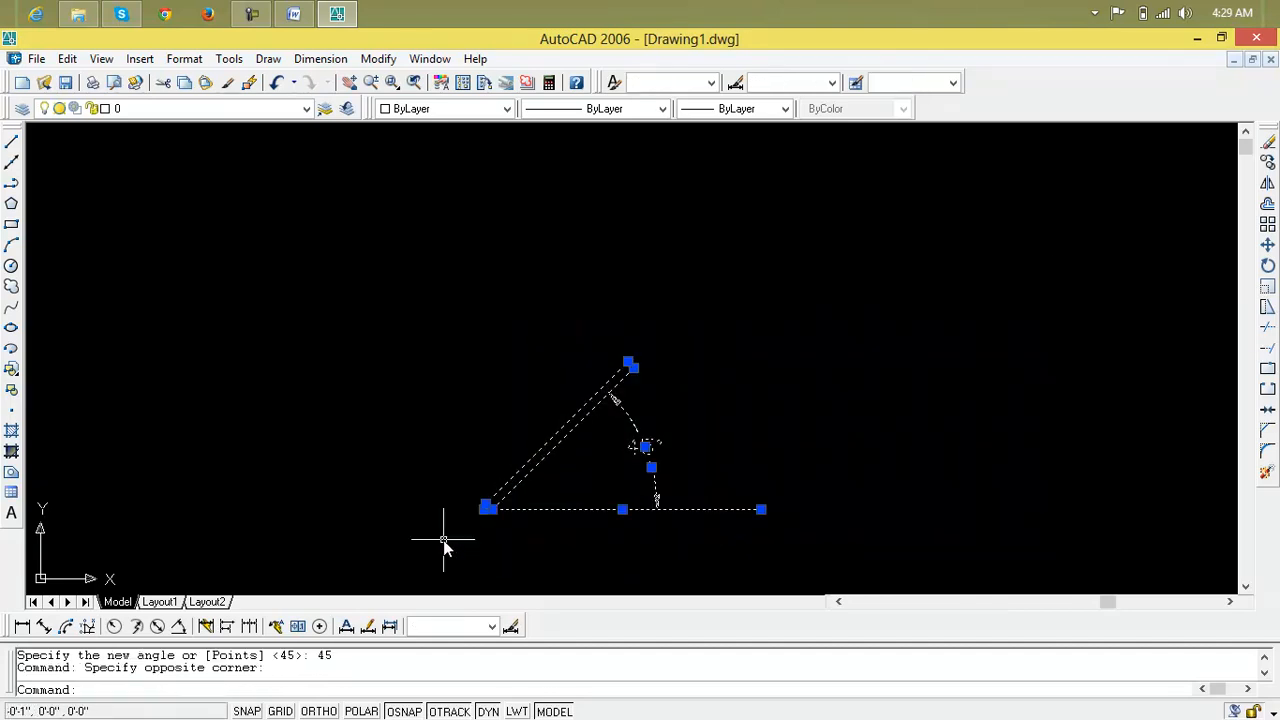
key(Delete)
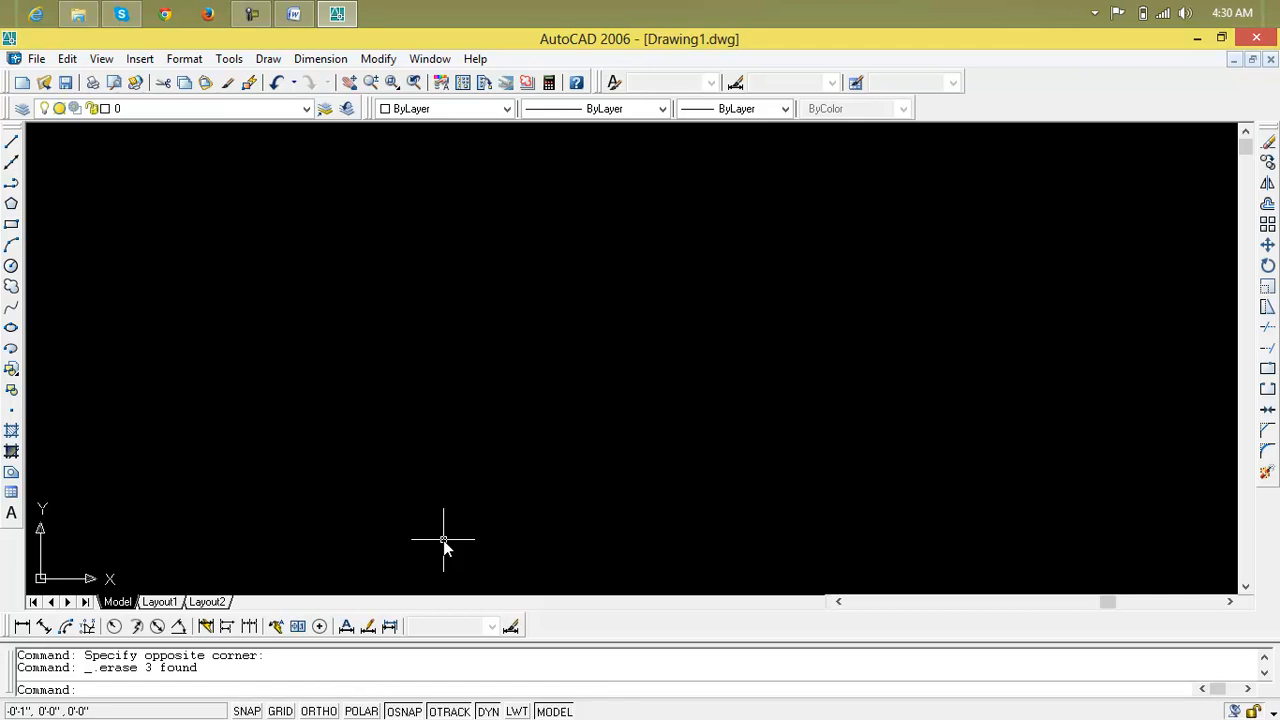
click(1204, 38)
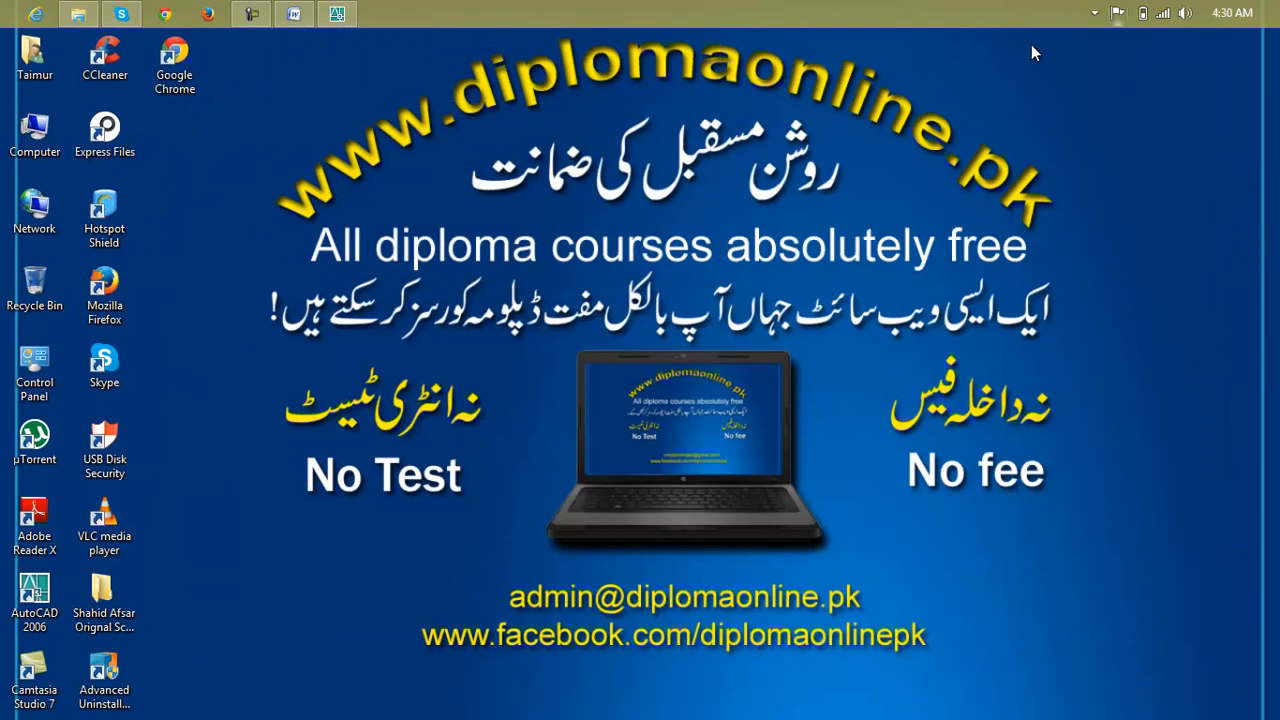